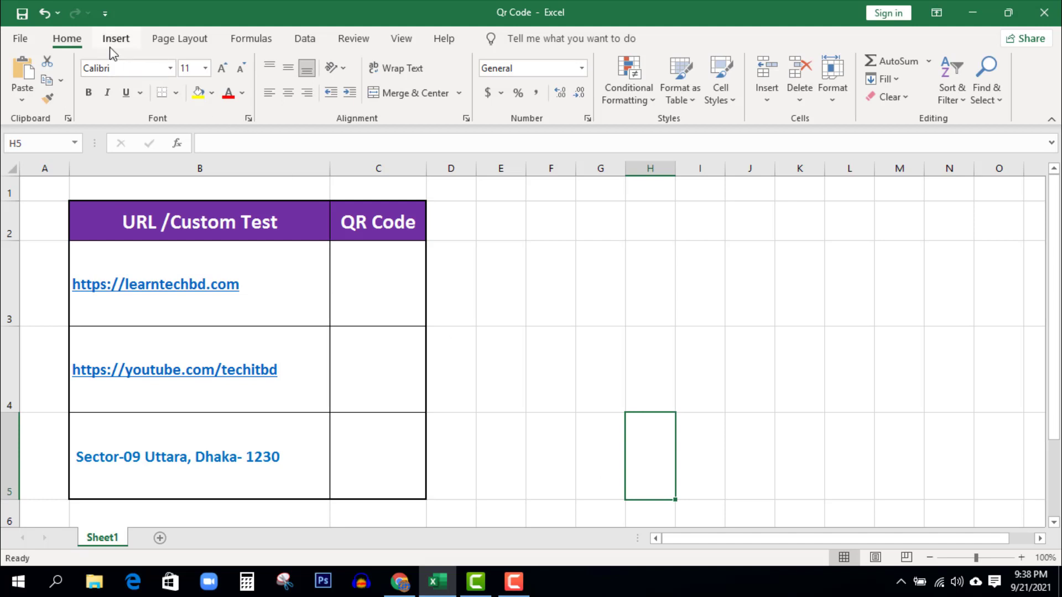
- Open the Office Add-ins store from the Insert ribbon
{"action": "left_click", "coordinate": [114, 43]}
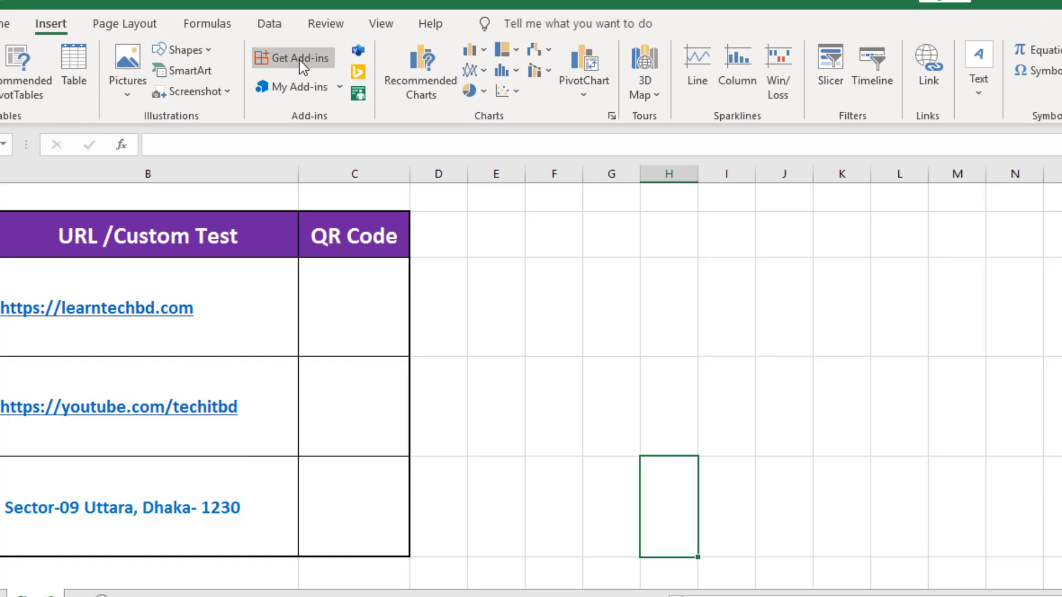
{"action": "left_click", "coordinate": [321, 66]}
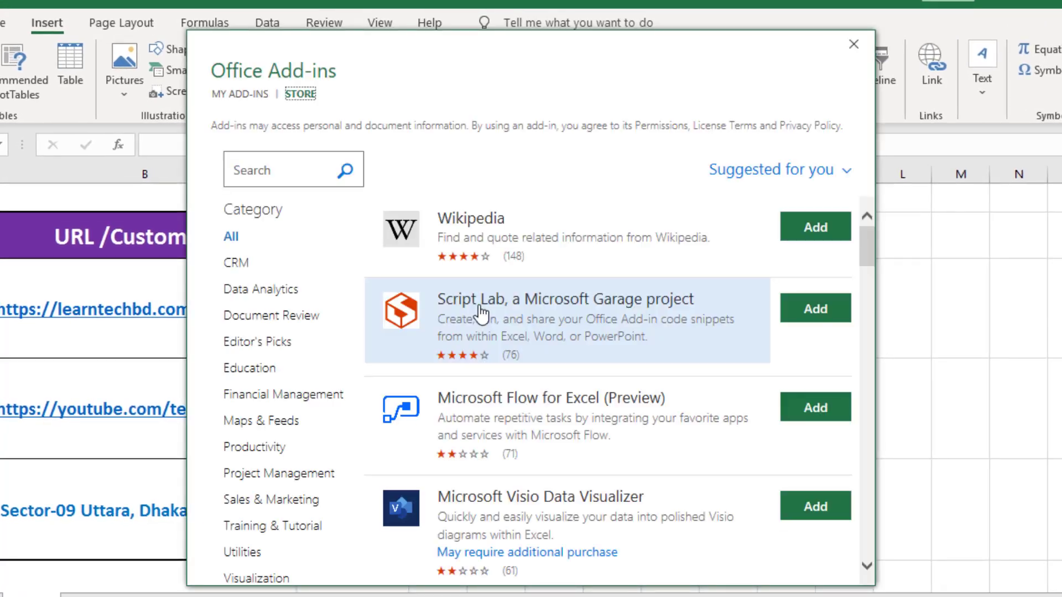
{"action": "scroll", "coordinate": [483, 354], "scroll_direction": "down", "scroll_amount": 2}
{"action": "scroll", "coordinate": [483, 355], "scroll_direction": "down", "scroll_amount": 1}
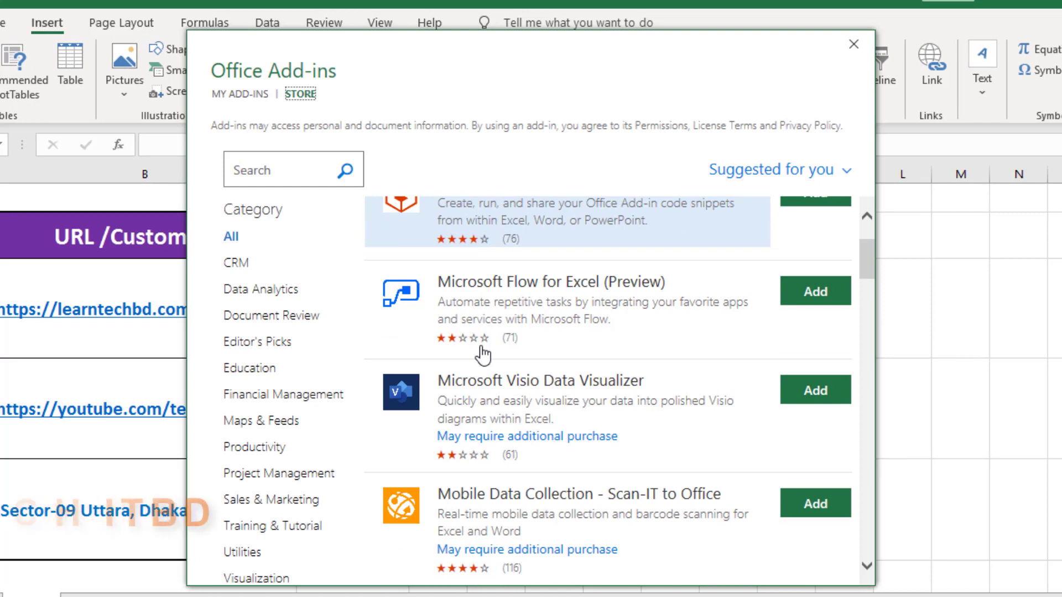
{"action": "scroll", "coordinate": [483, 354], "scroll_direction": "up", "scroll_amount": 2}
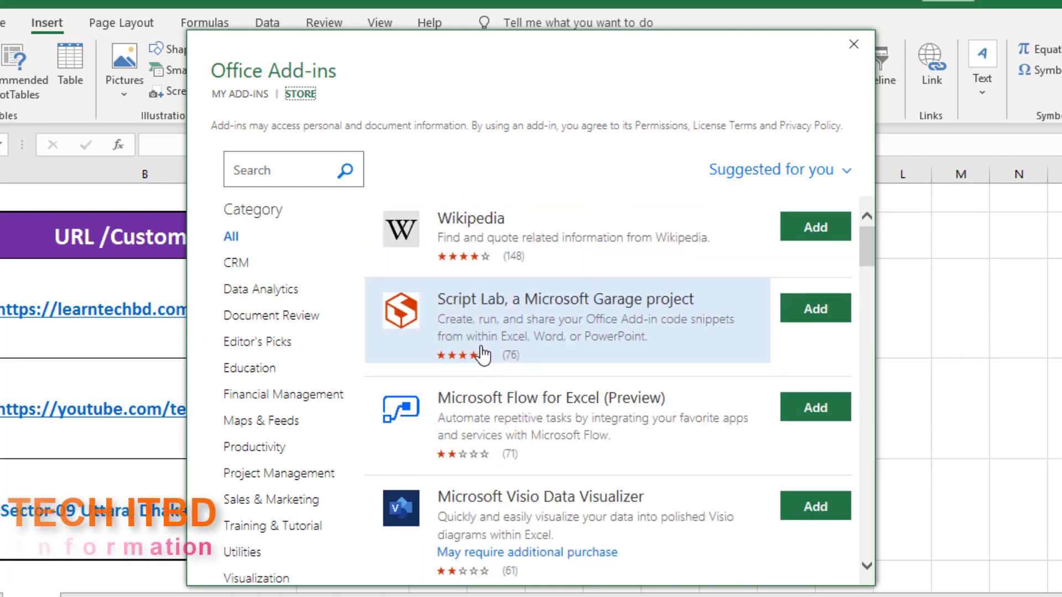
- Search the store for 'QR4' and add QR4Office, accepting its license terms
{"action": "left_click", "coordinate": [257, 173]}
{"action": "type", "text": "QR4"}
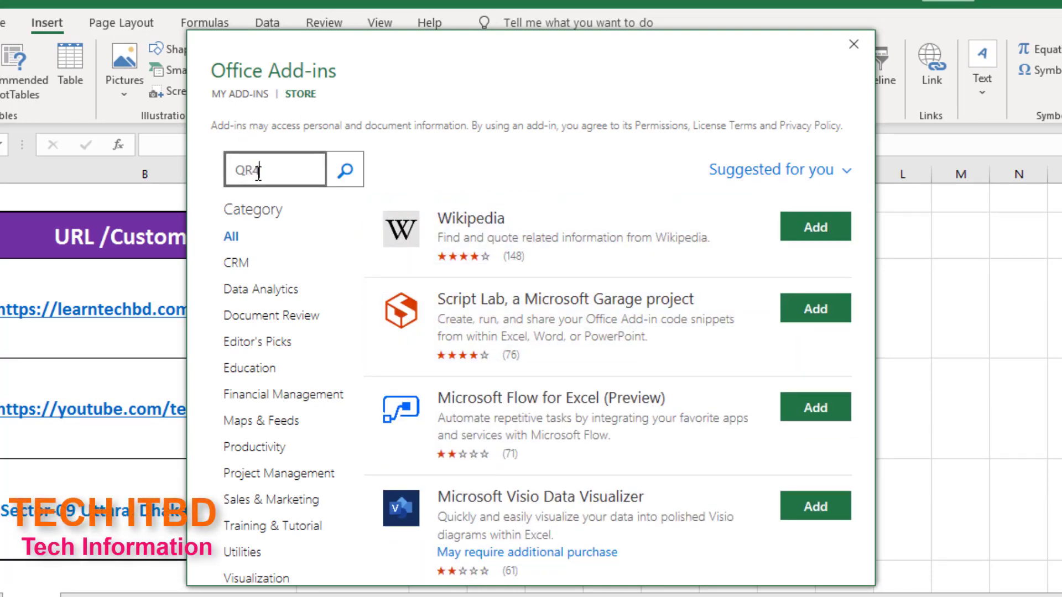
{"action": "left_click", "coordinate": [343, 182]}
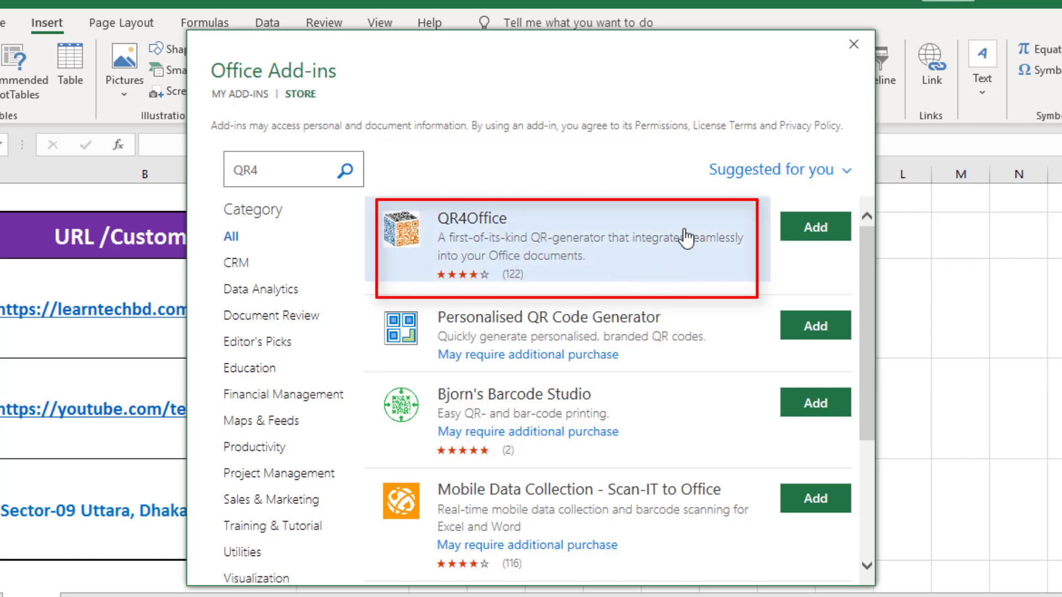
{"action": "left_click", "coordinate": [819, 239]}
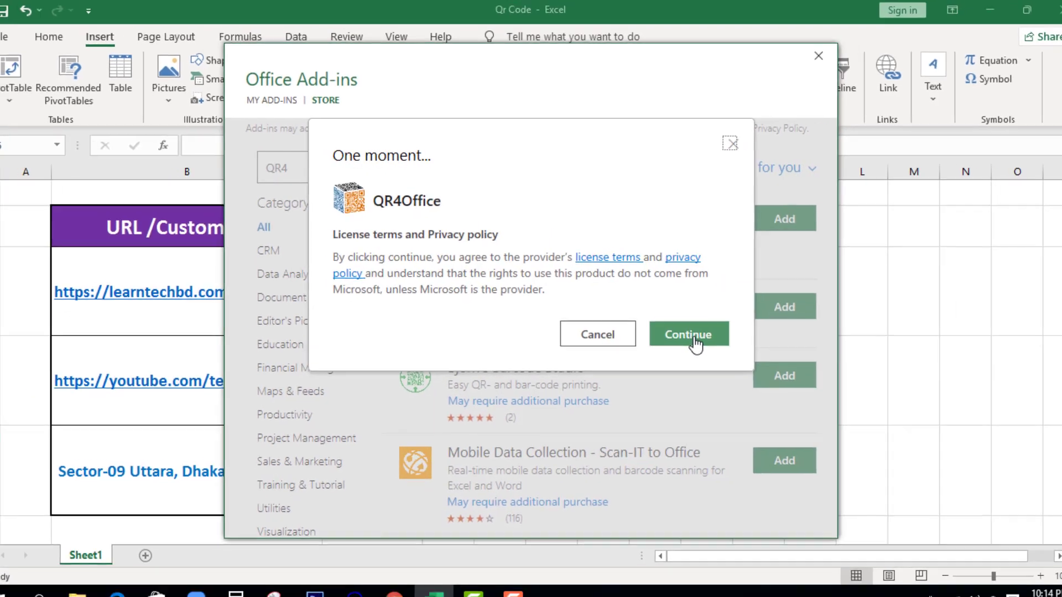
{"action": "left_click", "coordinate": [695, 339]}
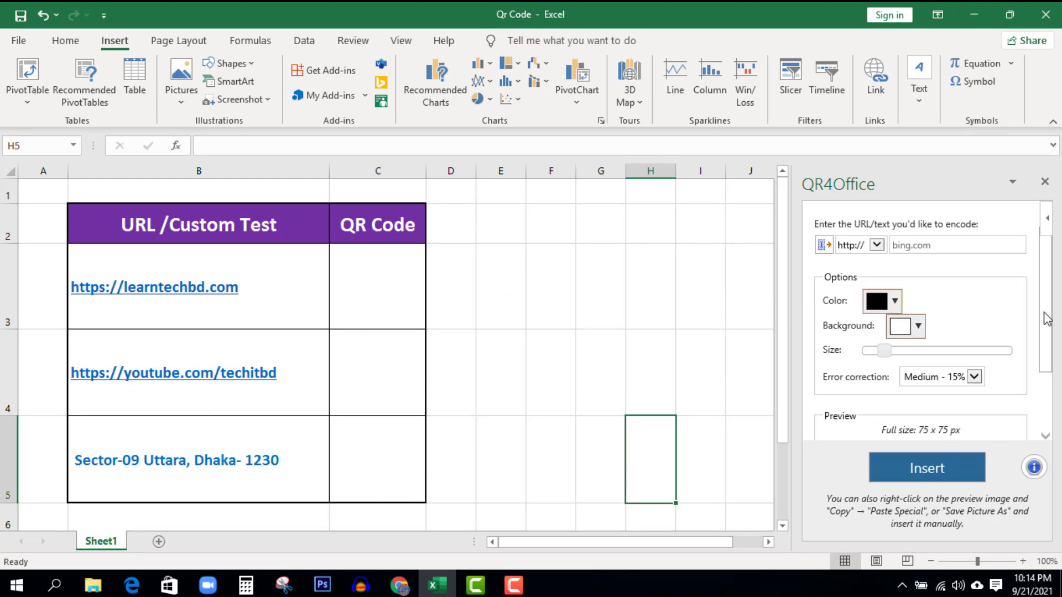
{"action": "left_click", "coordinate": [365, 96]}
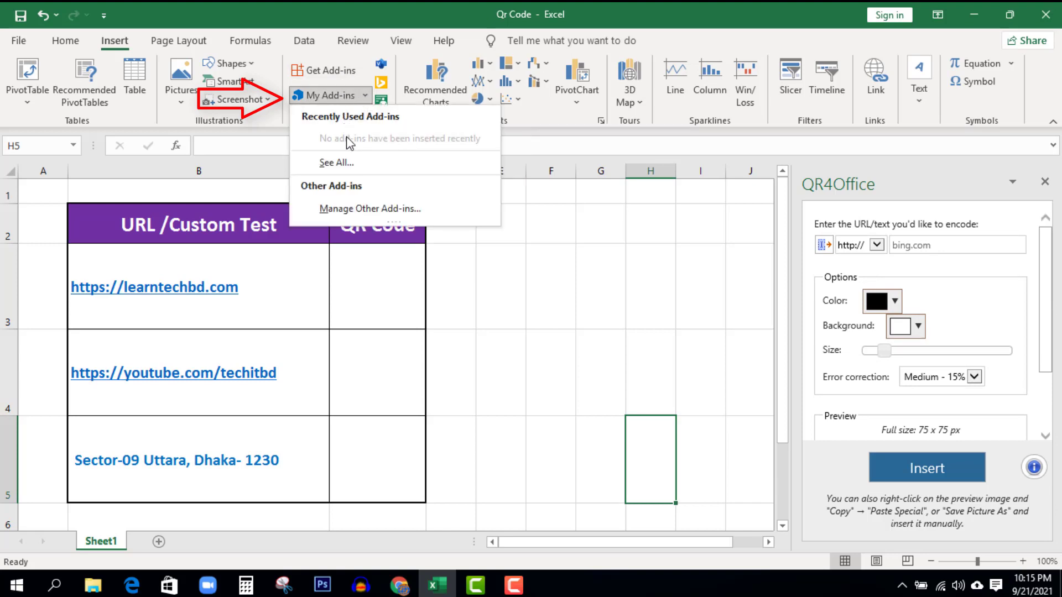
{"action": "left_click", "coordinate": [330, 99]}
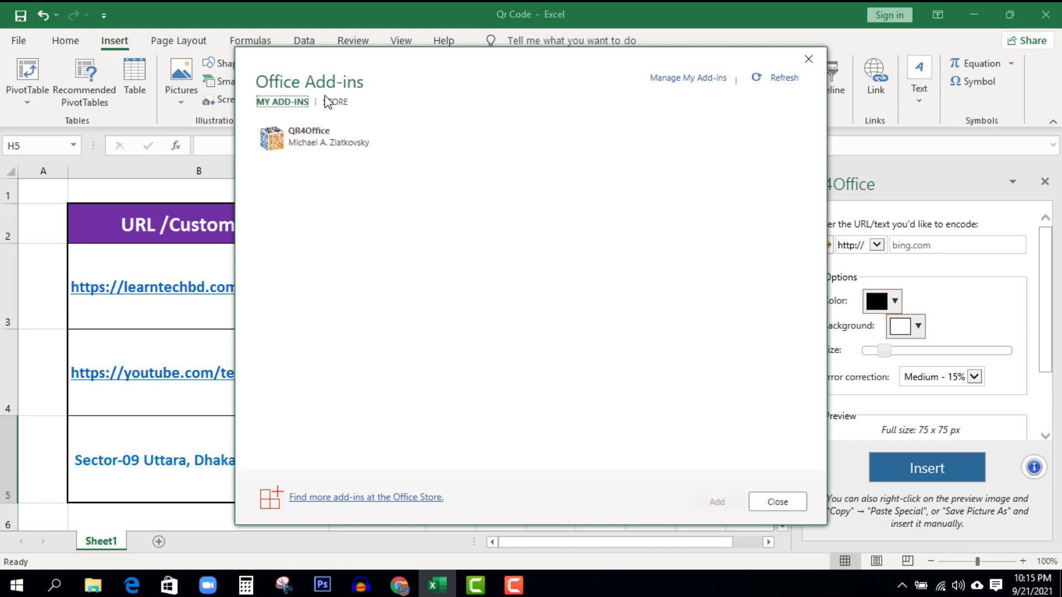
{"action": "left_click", "coordinate": [316, 142]}
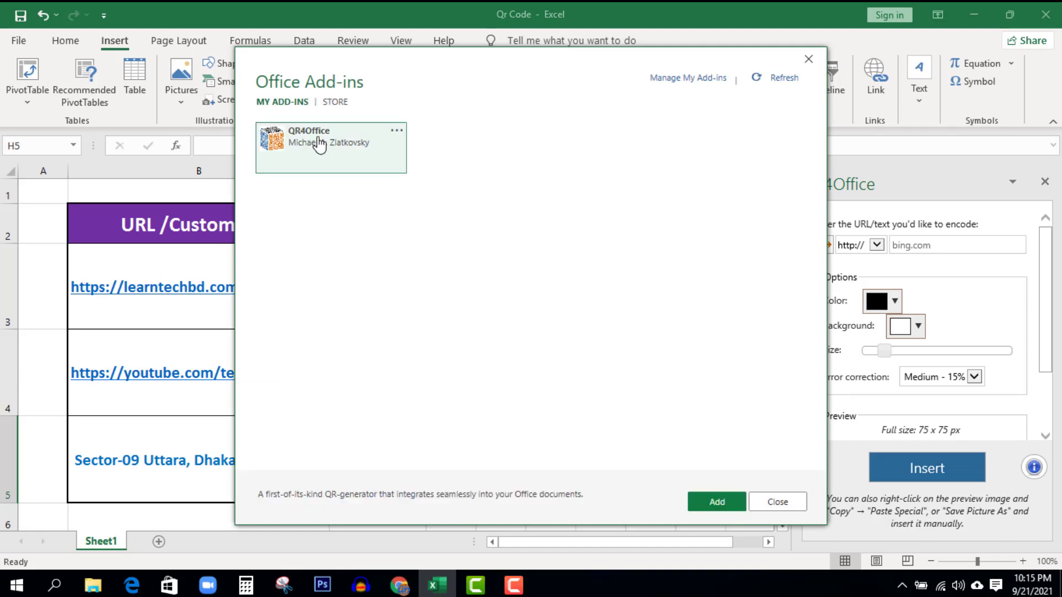
{"action": "left_click", "coordinate": [718, 502]}
{"action": "left_click", "coordinate": [719, 468]}
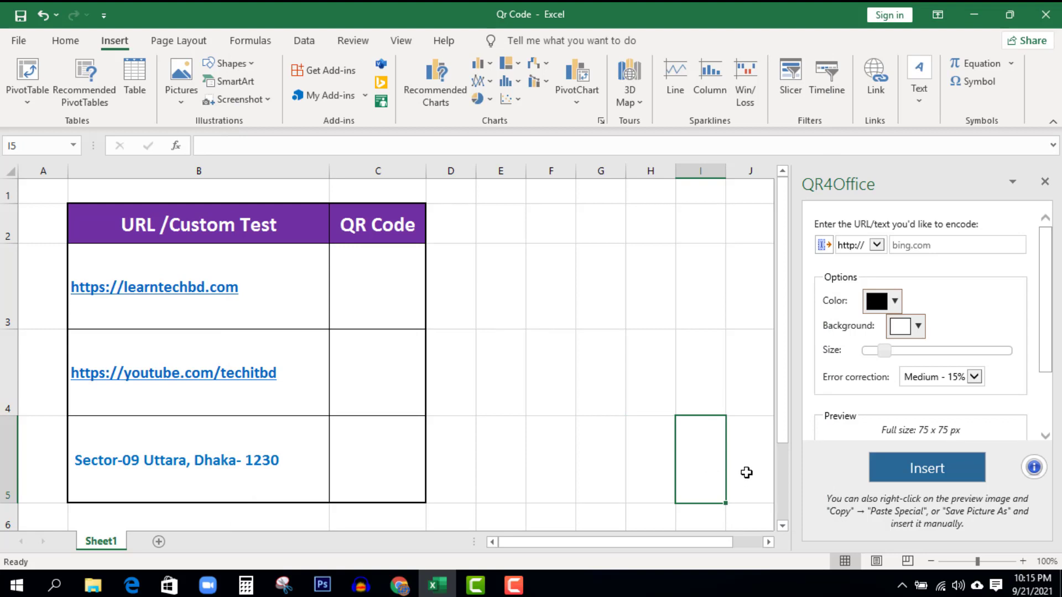
{"action": "key", "text": "Up"}
{"action": "key", "text": "Up"}
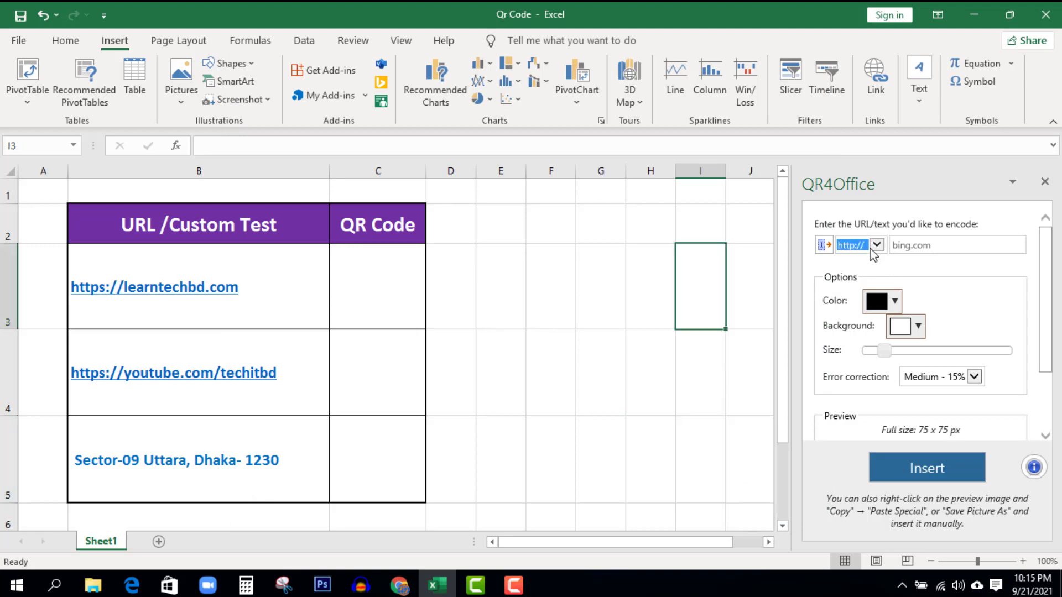
{"action": "left_click", "coordinate": [878, 247]}
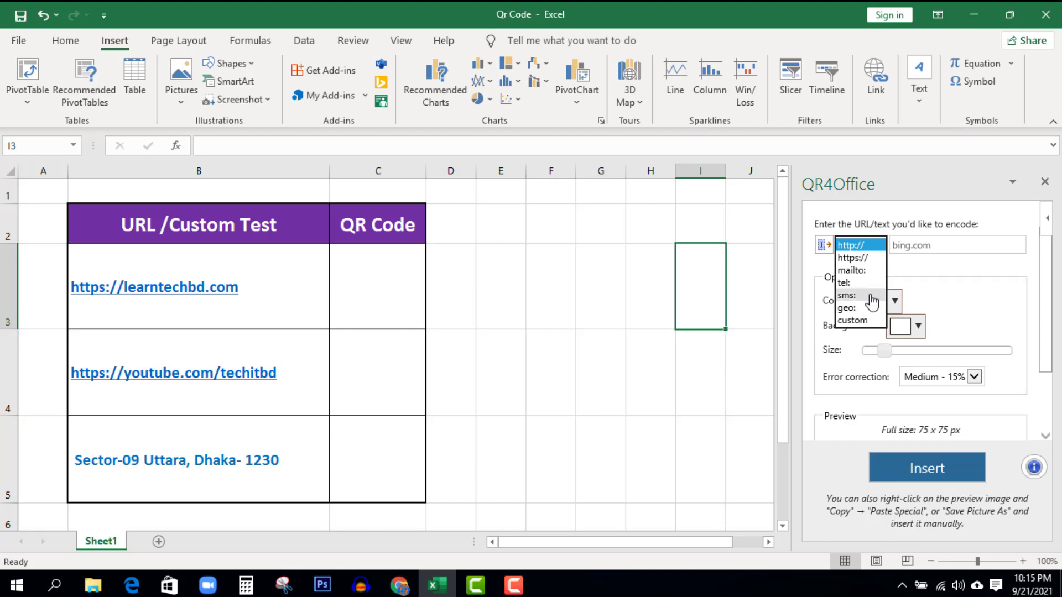
{"action": "left_click", "coordinate": [894, 264]}
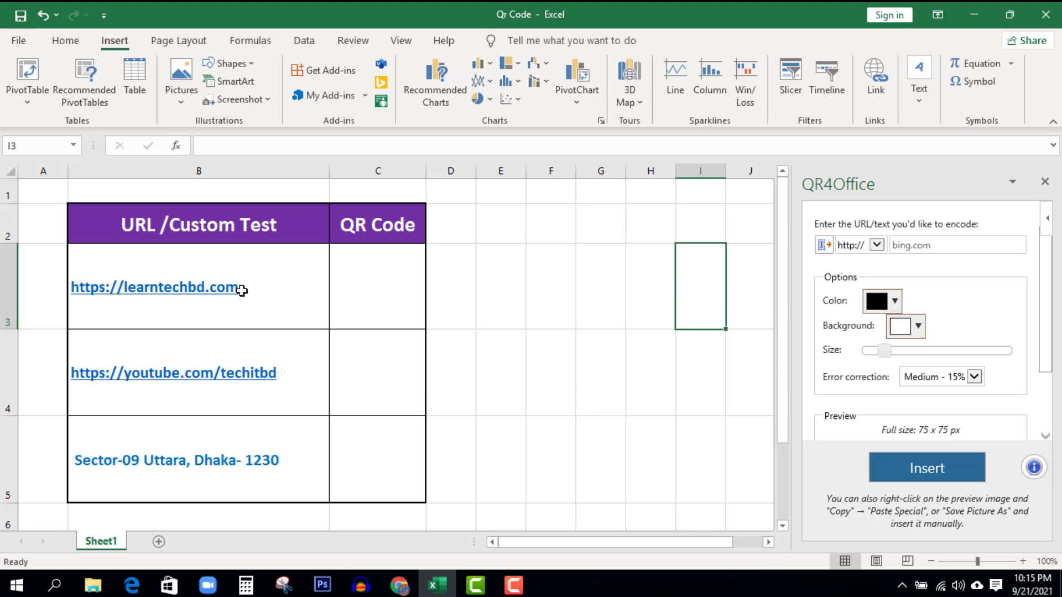
{"action": "left_click", "coordinate": [242, 291]}
{"action": "double_click", "coordinate": [240, 293]}
{"action": "left_click_drag", "start_coordinate": [239, 288], "coordinate": [74, 297]}
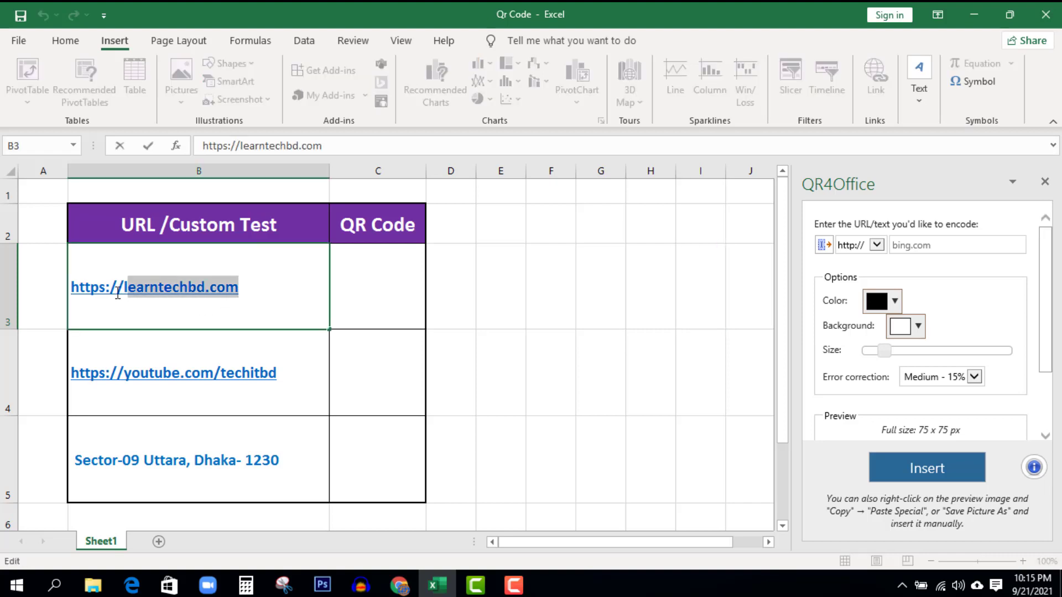
{"action": "right_click", "coordinate": [188, 287]}
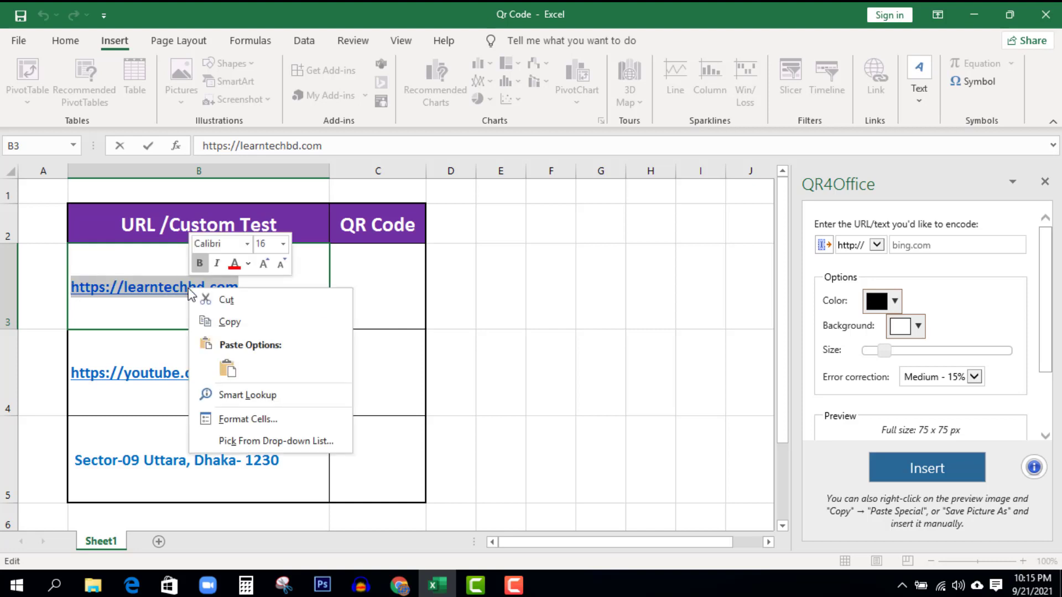
{"action": "left_click", "coordinate": [236, 322]}
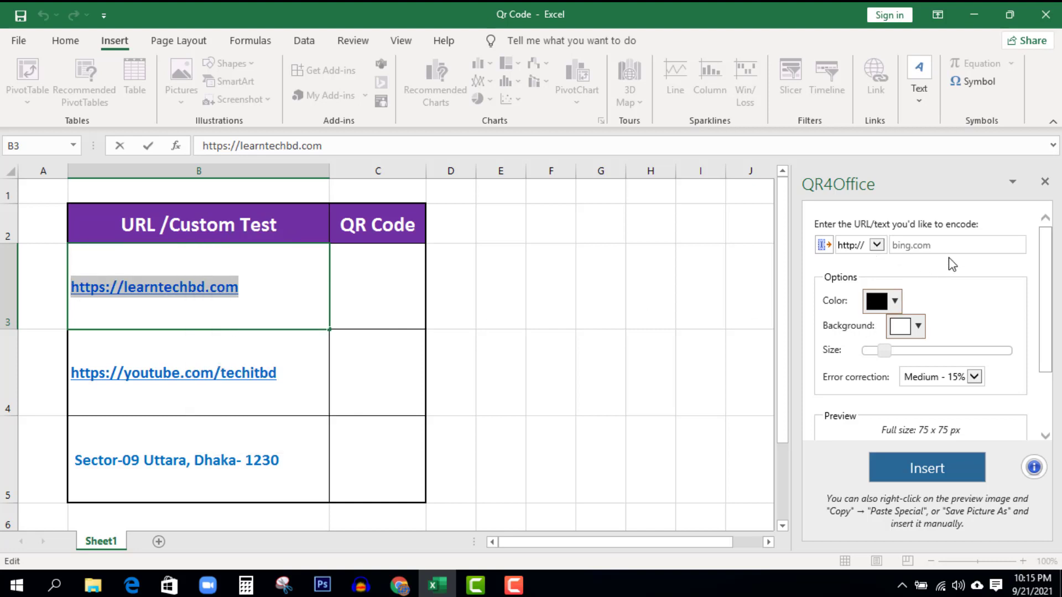
- Paste the URL into QR4Office's encode field and set the QR colour to red
{"action": "left_click", "coordinate": [907, 246]}
{"action": "right_click", "coordinate": [907, 246]}
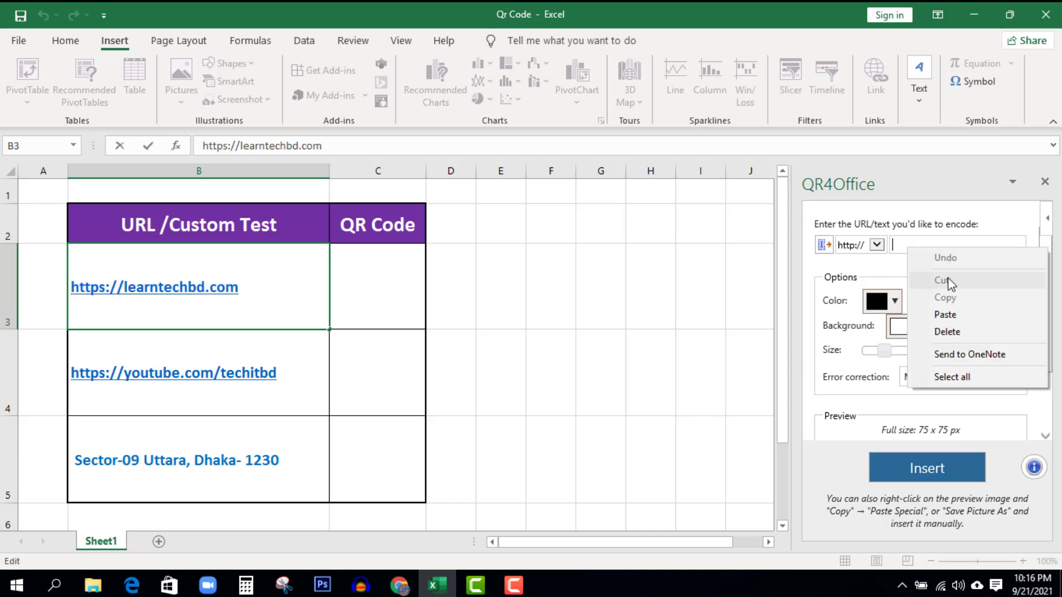
{"action": "left_click", "coordinate": [953, 314]}
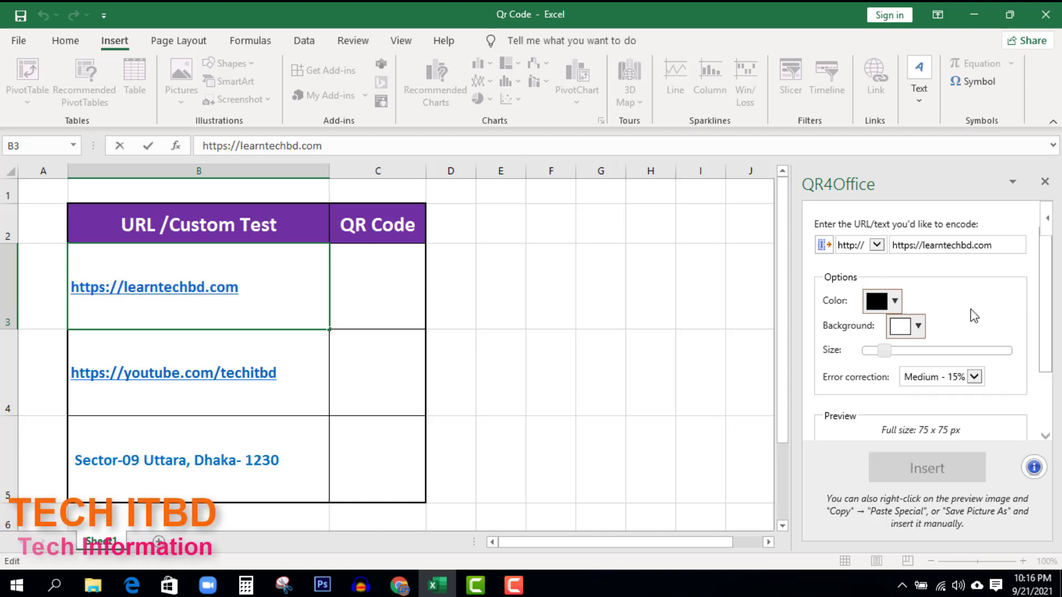
{"action": "left_click_drag", "start_coordinate": [1047, 303], "coordinate": [1041, 357]}
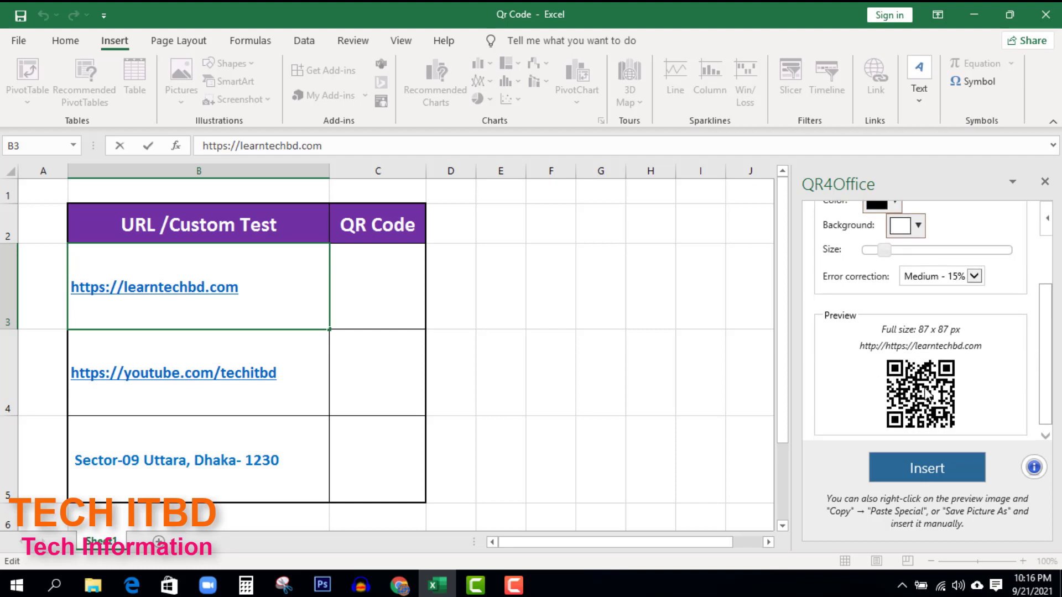
{"action": "left_click_drag", "start_coordinate": [1045, 367], "coordinate": [1049, 342]}
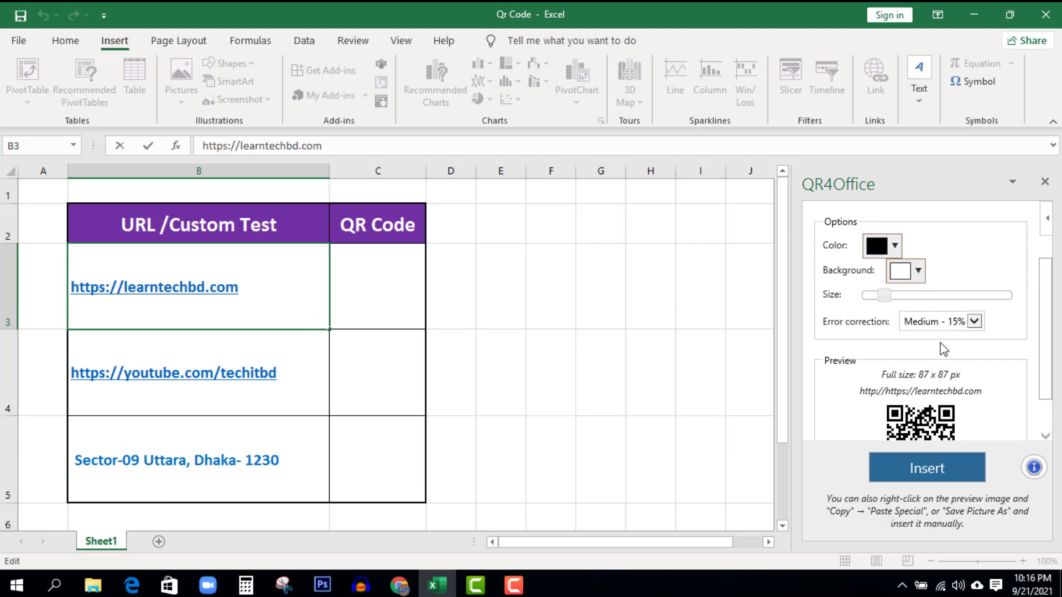
{"action": "left_click", "coordinate": [894, 247]}
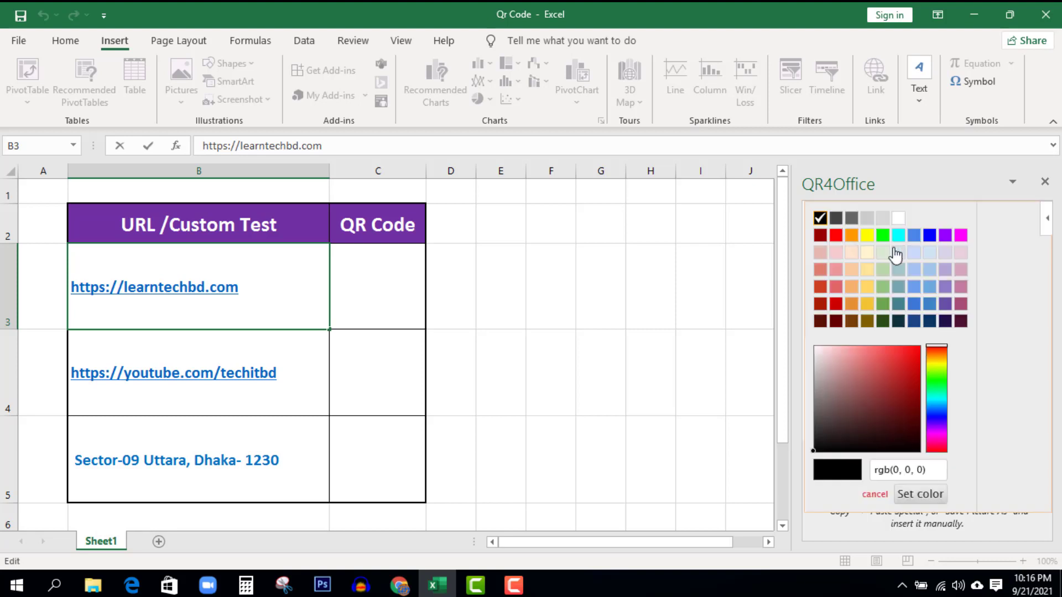
{"action": "left_click", "coordinate": [836, 235]}
{"action": "left_click_drag", "start_coordinate": [1046, 332], "coordinate": [1047, 335]}
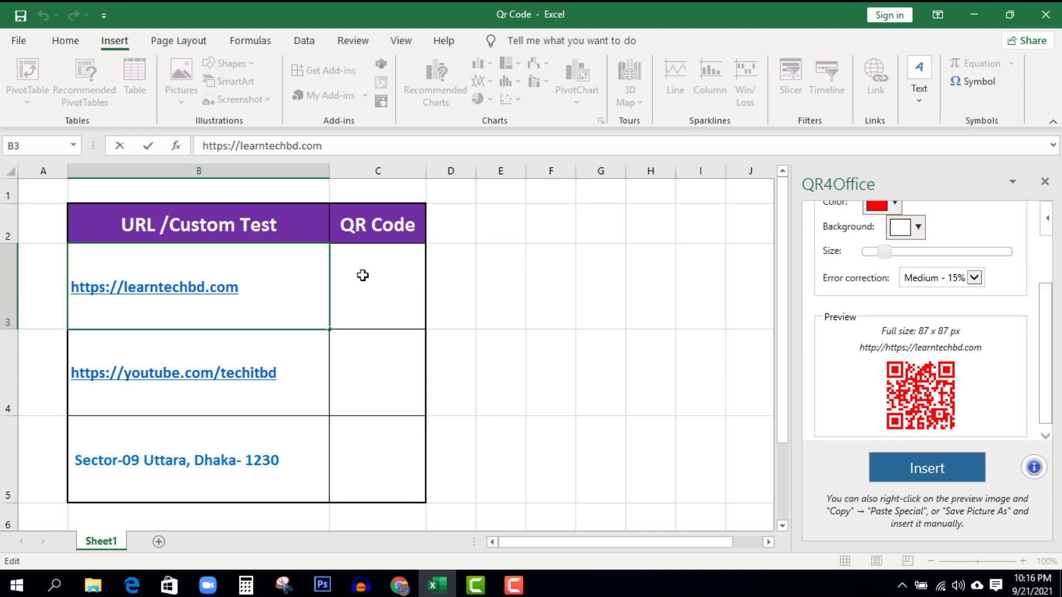
- Insert the red QR code into cell C3, then select the YouTube link cell B4
{"action": "left_click", "coordinate": [375, 300]}
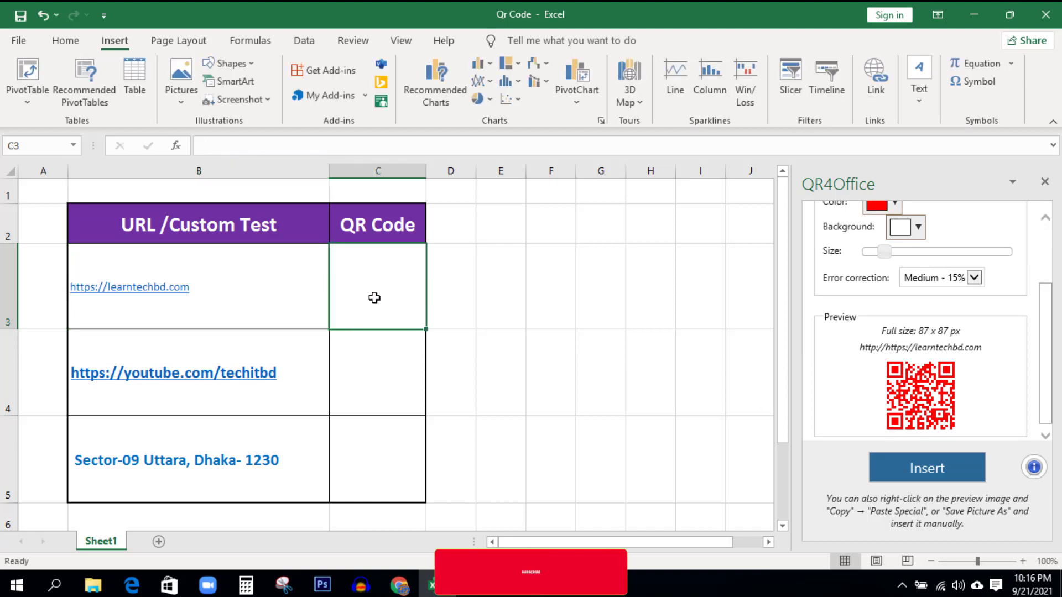
{"action": "left_click", "coordinate": [927, 470]}
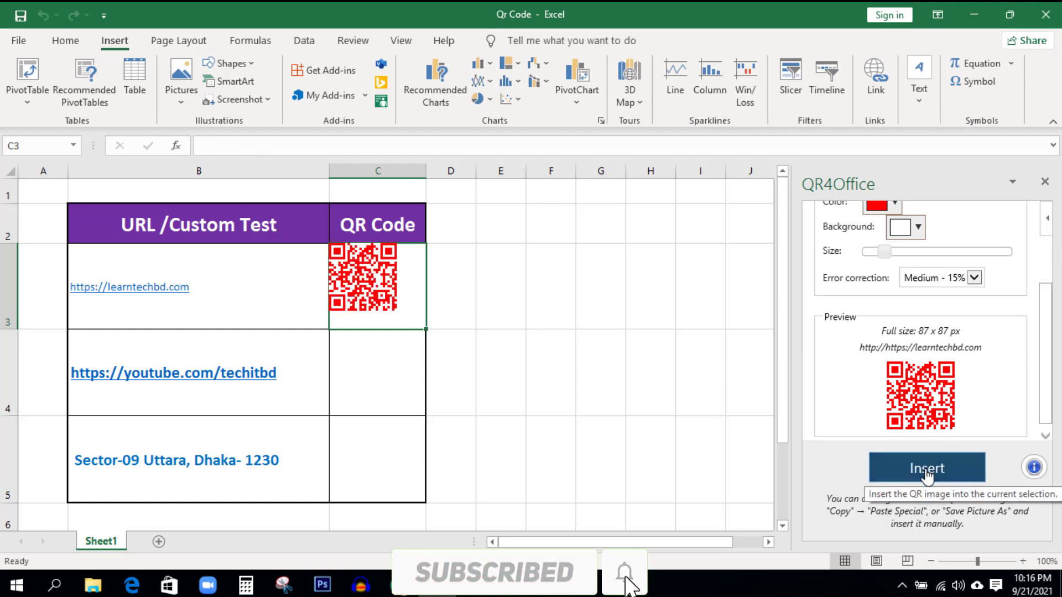
{"action": "left_click", "coordinate": [411, 303]}
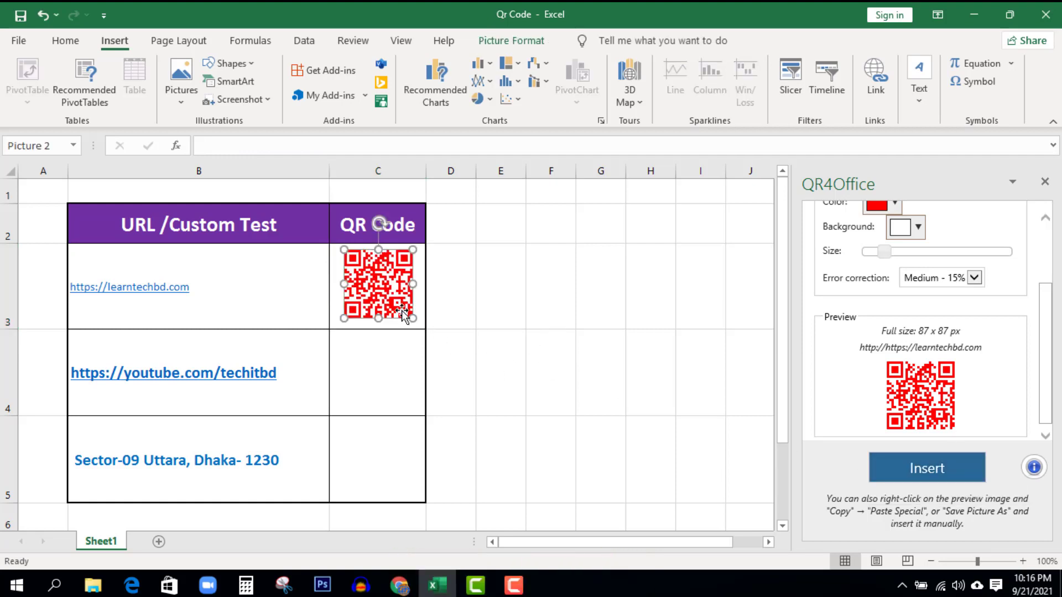
{"action": "left_click", "coordinate": [448, 373]}
{"action": "left_click", "coordinate": [282, 376]}
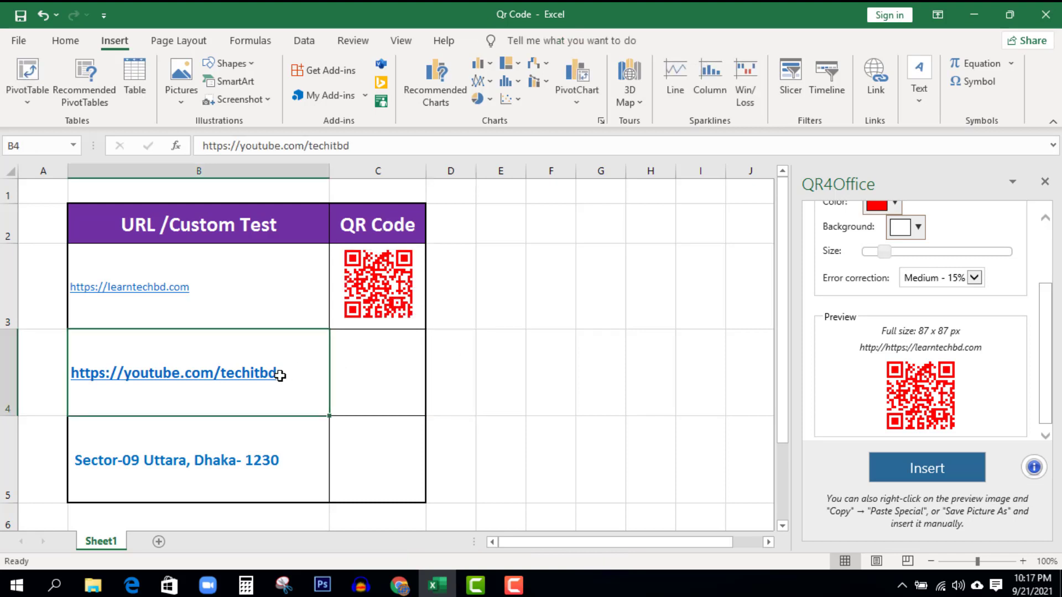
{"action": "double_click", "coordinate": [281, 376]}
{"action": "left_click_drag", "start_coordinate": [278, 374], "coordinate": [75, 376]}
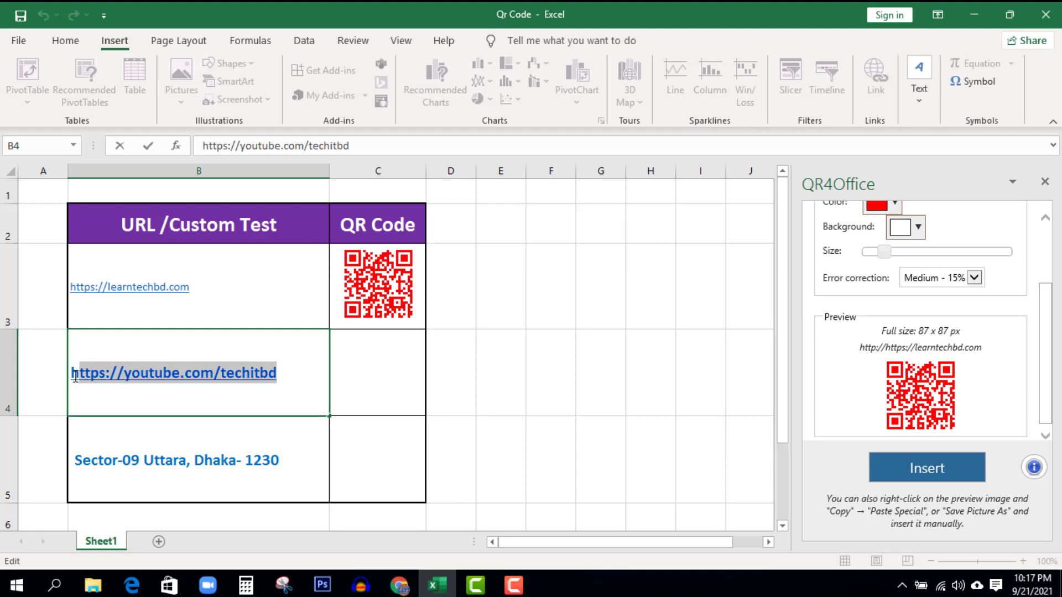
{"action": "right_click", "coordinate": [213, 377]}
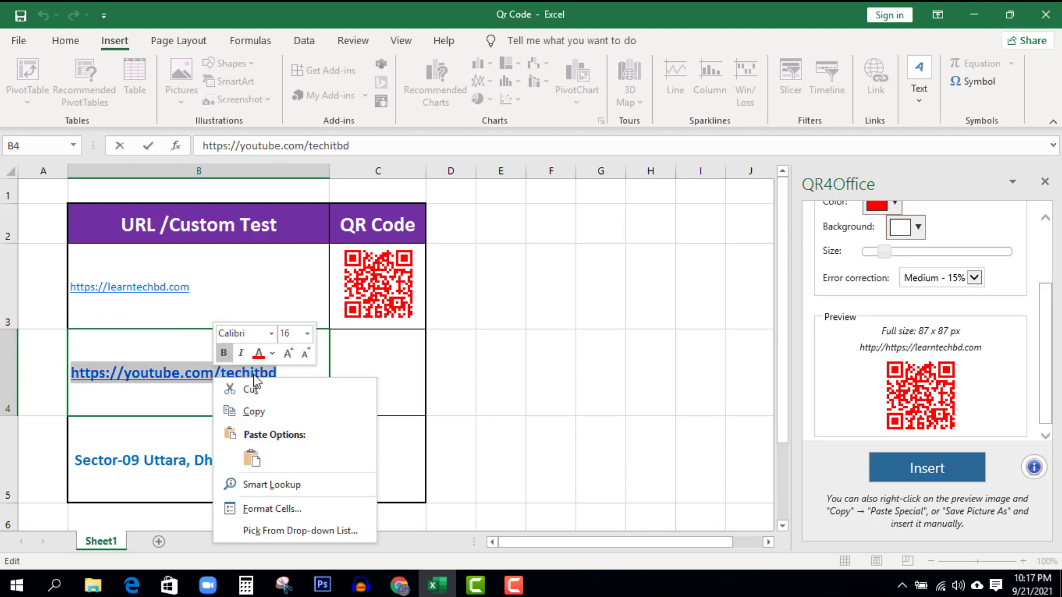
{"action": "left_click", "coordinate": [259, 413]}
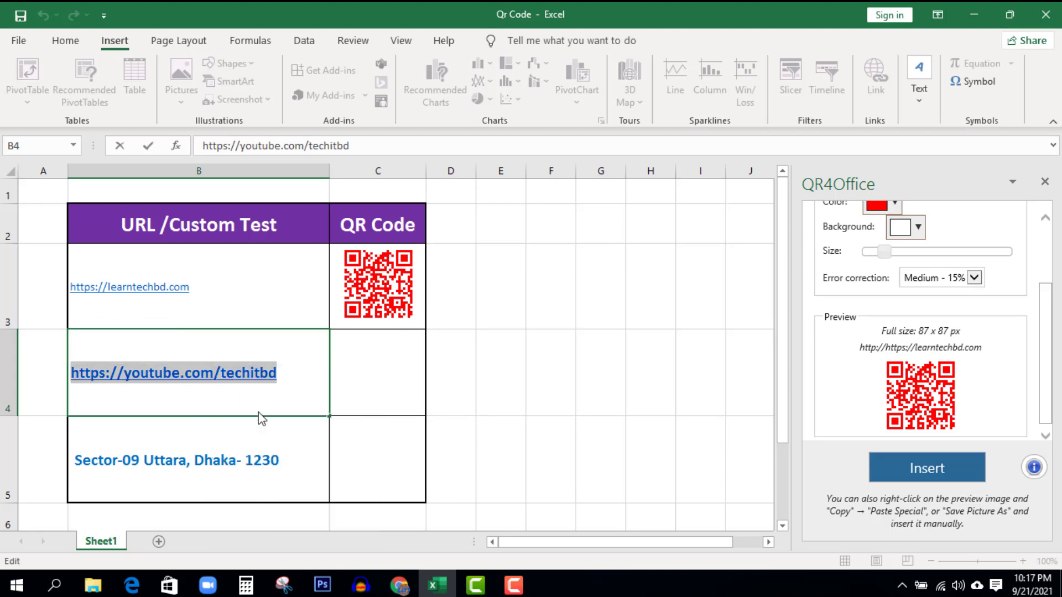
- Replace the encode field's old URL with the YouTube link and set the colour to dark blue
{"action": "left_click_drag", "start_coordinate": [1045, 334], "coordinate": [1049, 280]}
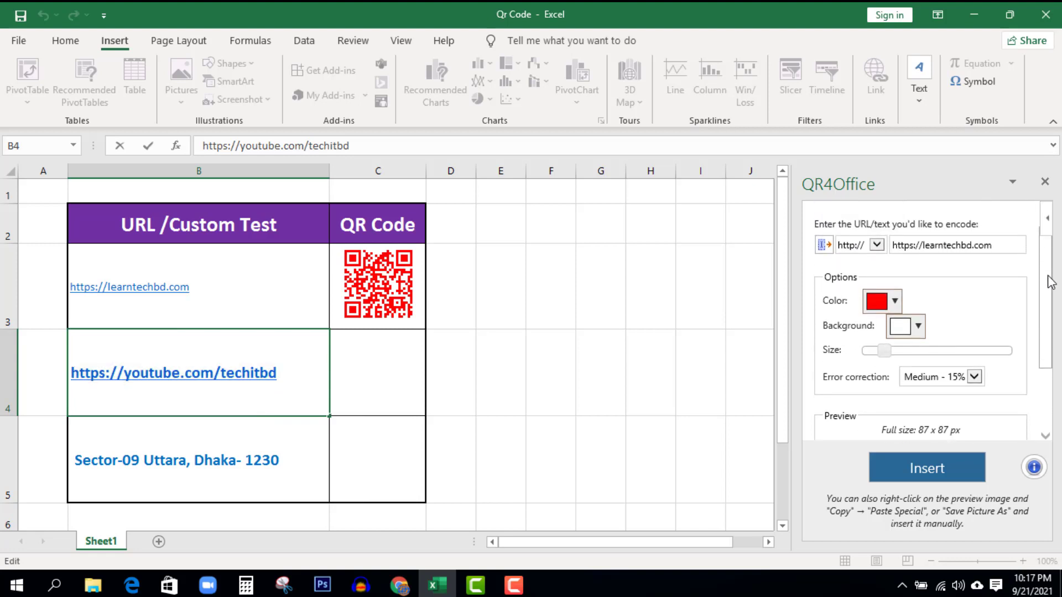
{"action": "left_click_drag", "start_coordinate": [1004, 245], "coordinate": [896, 246]}
{"action": "right_click", "coordinate": [904, 248]}
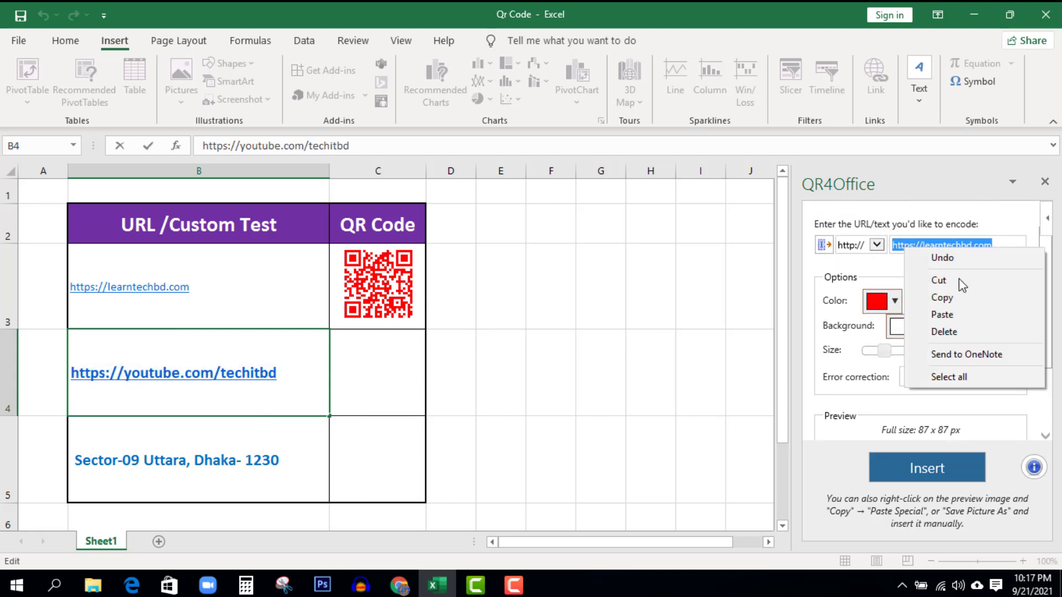
{"action": "left_click", "coordinate": [949, 311]}
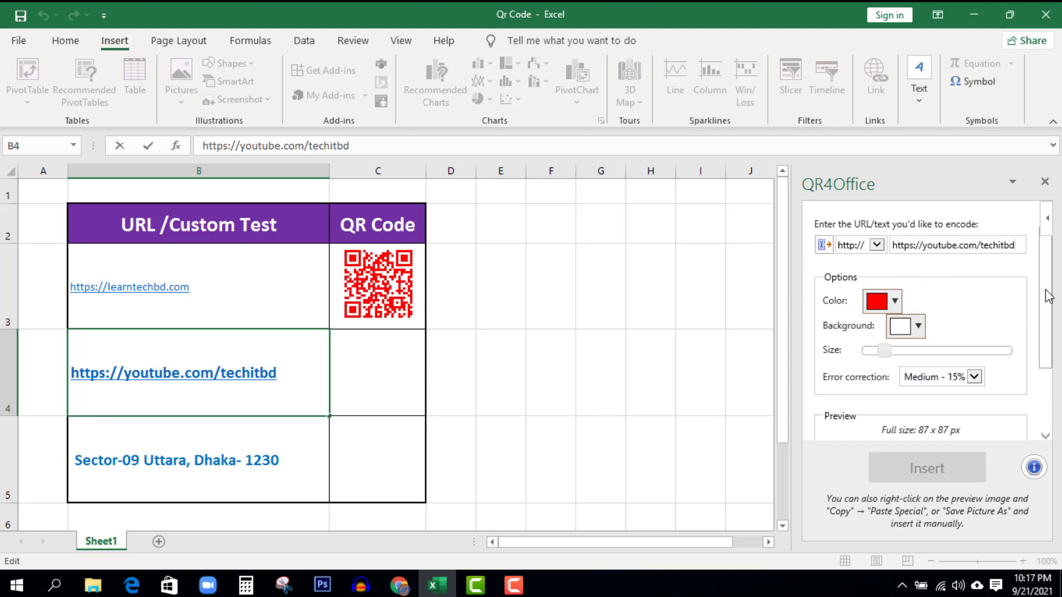
{"action": "left_click_drag", "start_coordinate": [1041, 299], "coordinate": [1043, 354]}
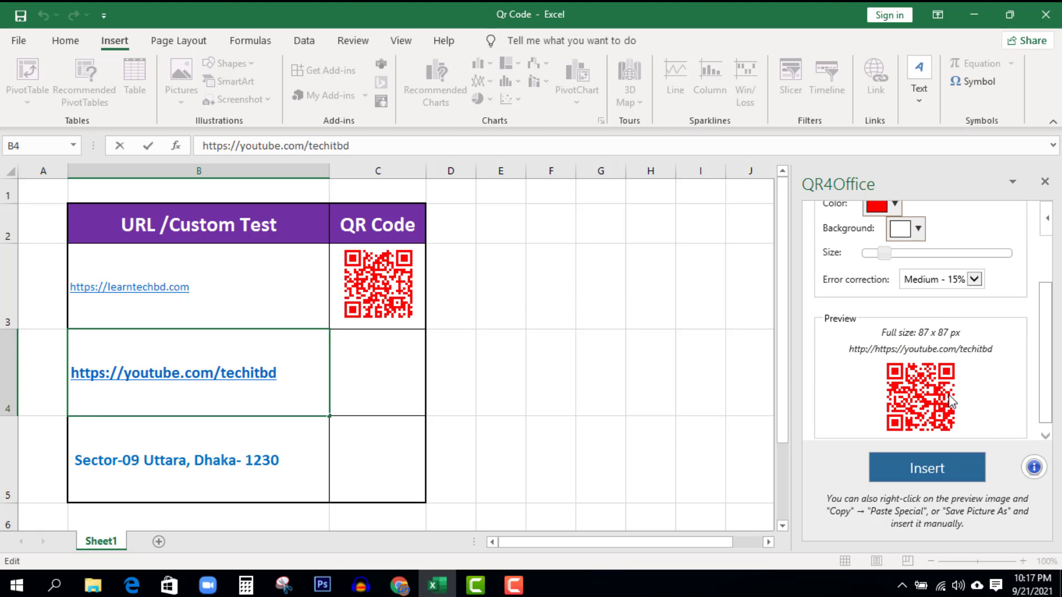
{"action": "left_click", "coordinate": [880, 205]}
{"action": "left_click", "coordinate": [914, 324]}
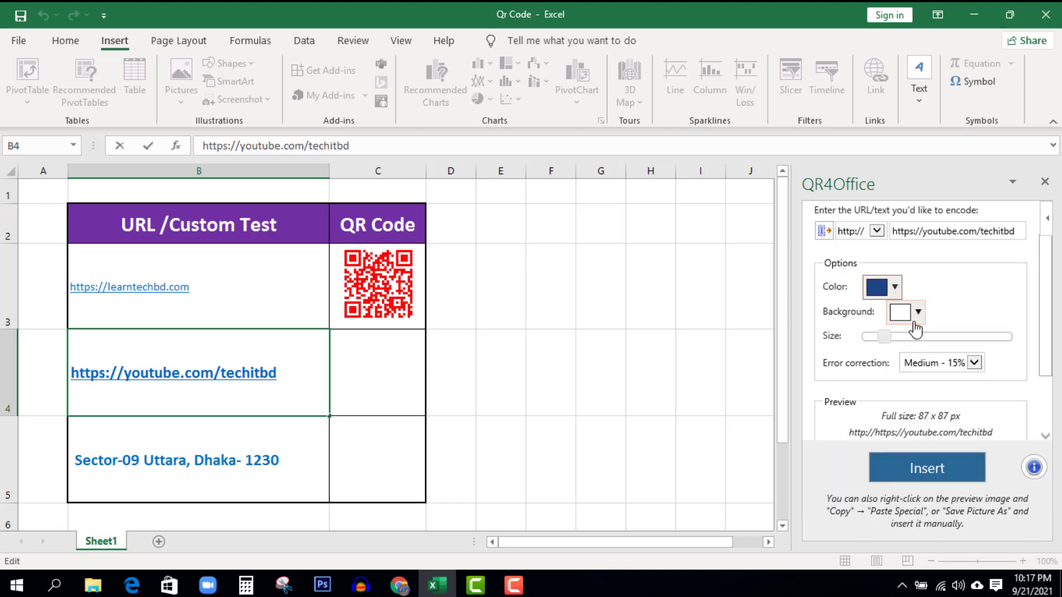
{"action": "left_click_drag", "start_coordinate": [1049, 331], "coordinate": [1045, 380]}
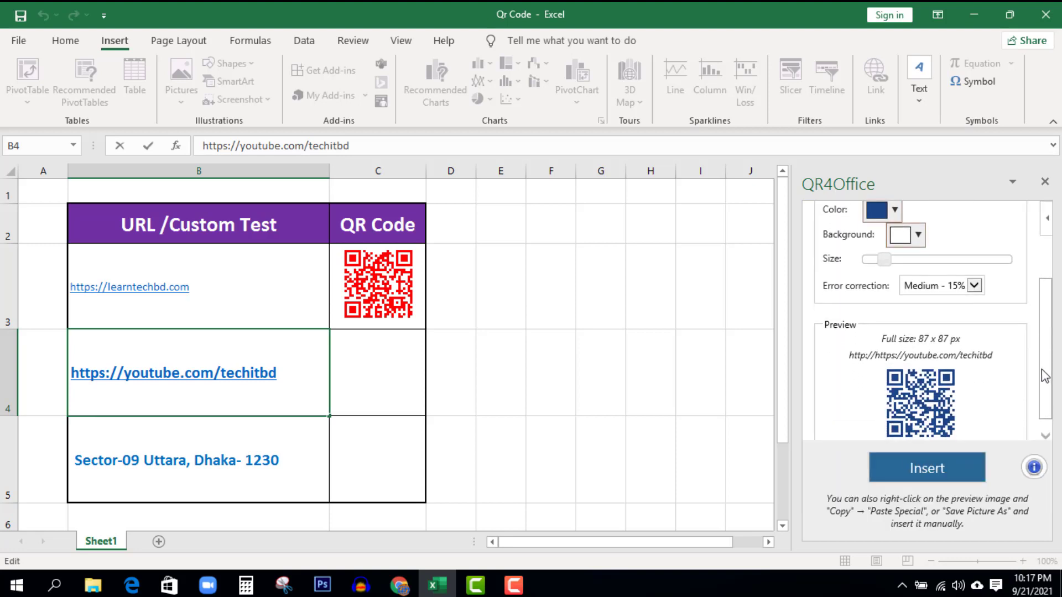
- Insert the dark blue QR code into C4 and centre it in the cell
{"action": "left_click", "coordinate": [372, 375]}
{"action": "left_click", "coordinate": [934, 471]}
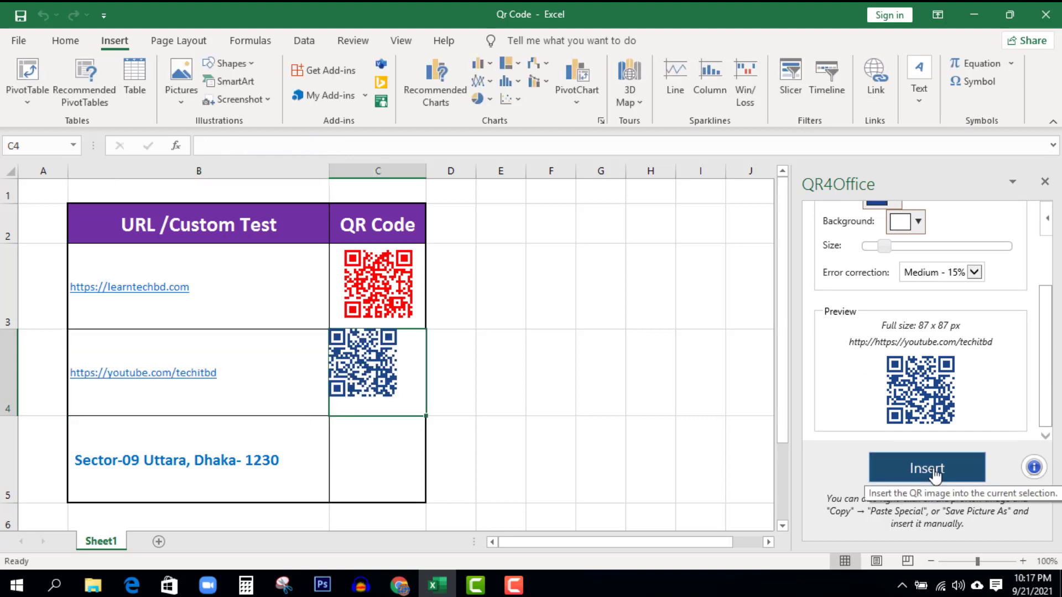
{"action": "left_click_drag", "start_coordinate": [376, 372], "coordinate": [389, 379]}
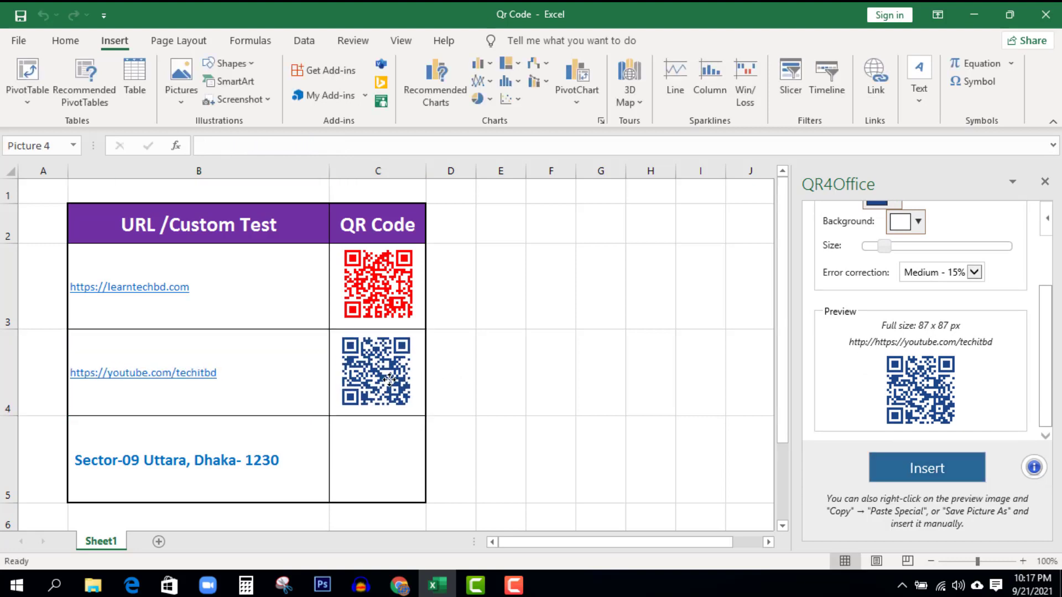
- Copy the address text from cell B5
{"action": "double_click", "coordinate": [302, 474]}
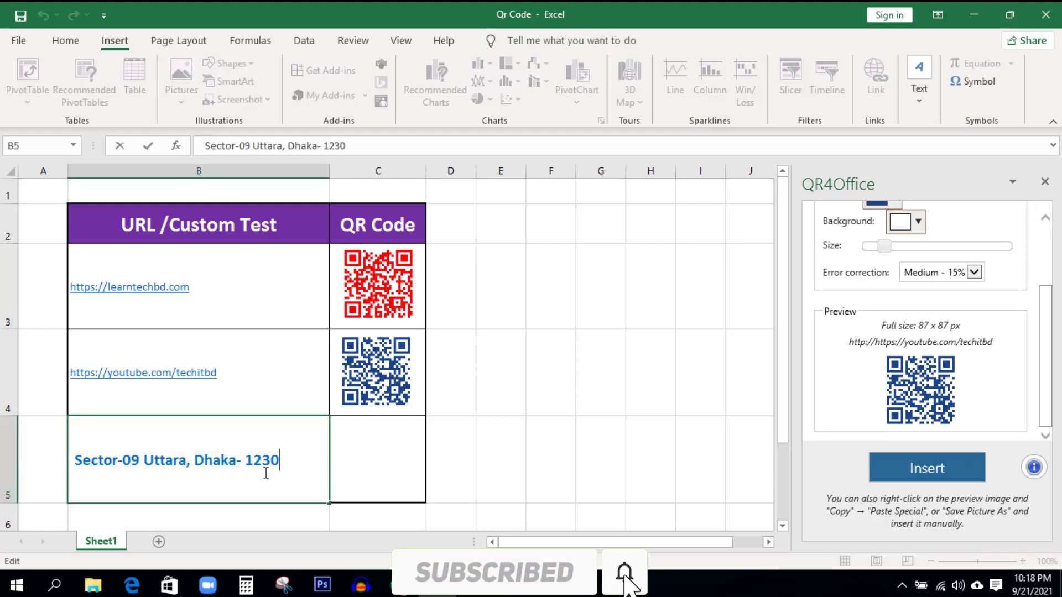
{"action": "left_click_drag", "start_coordinate": [282, 460], "coordinate": [80, 453]}
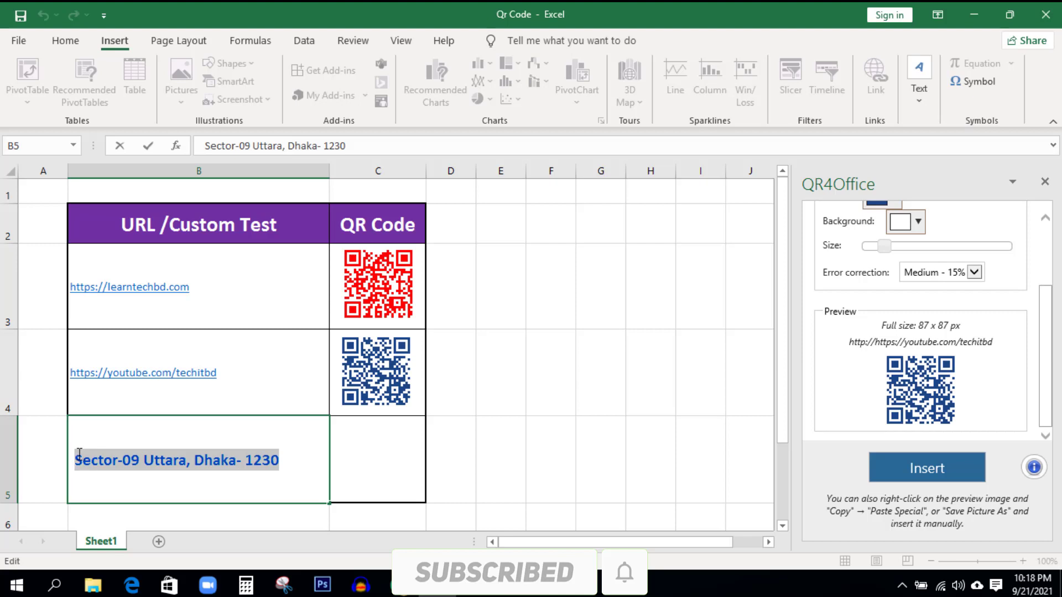
{"action": "right_click", "coordinate": [228, 466]}
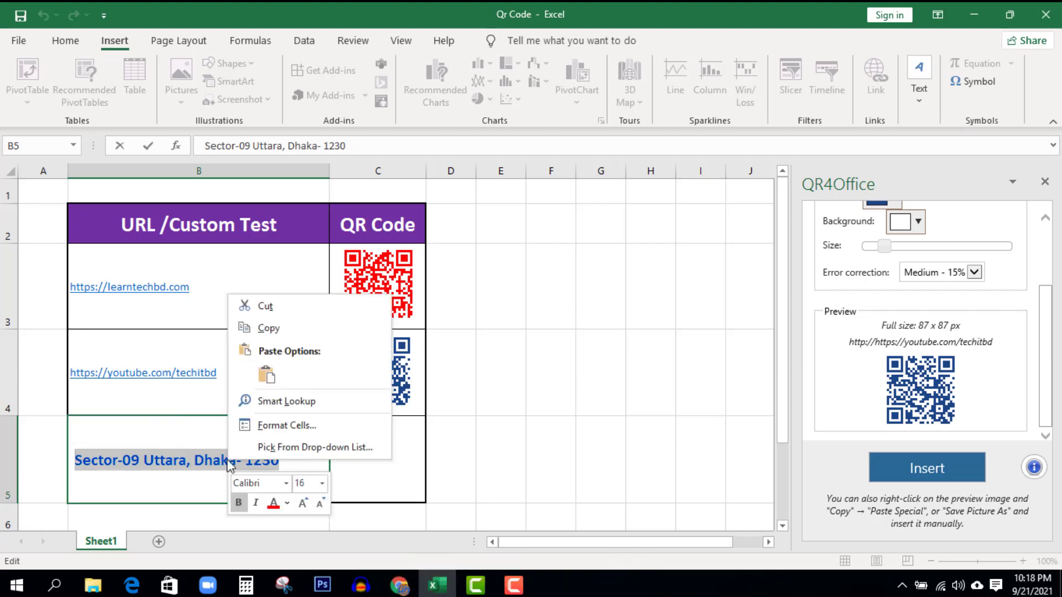
{"action": "left_click", "coordinate": [269, 328]}
{"action": "scroll", "coordinate": [1054, 330], "scroll_direction": "up", "scroll_amount": 3}
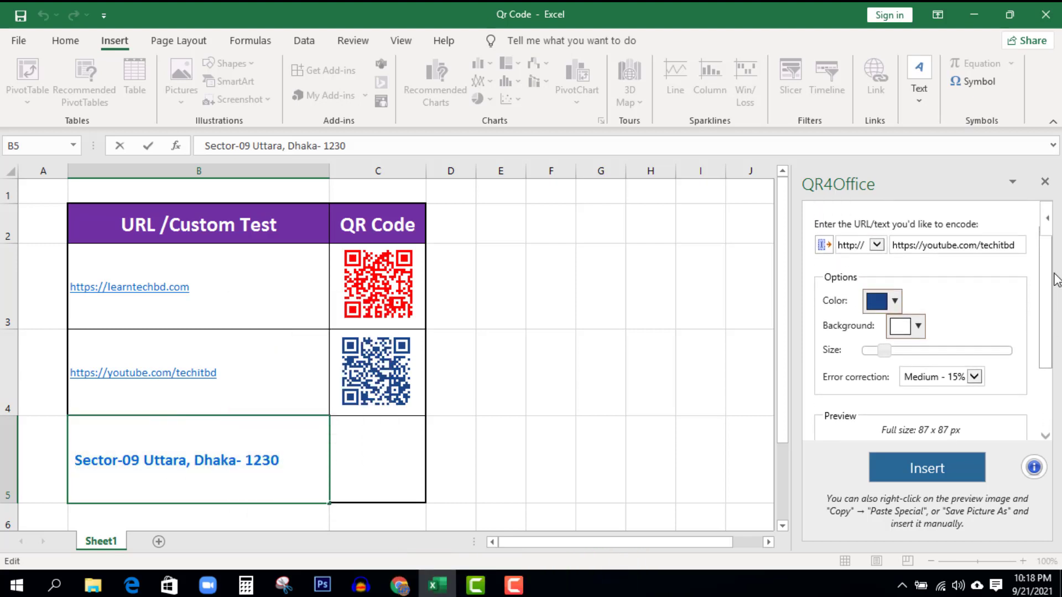
- Paste the address over the YouTube link in the encode field and set the type to custom text
{"action": "left_click_drag", "start_coordinate": [1025, 245], "coordinate": [892, 245]}
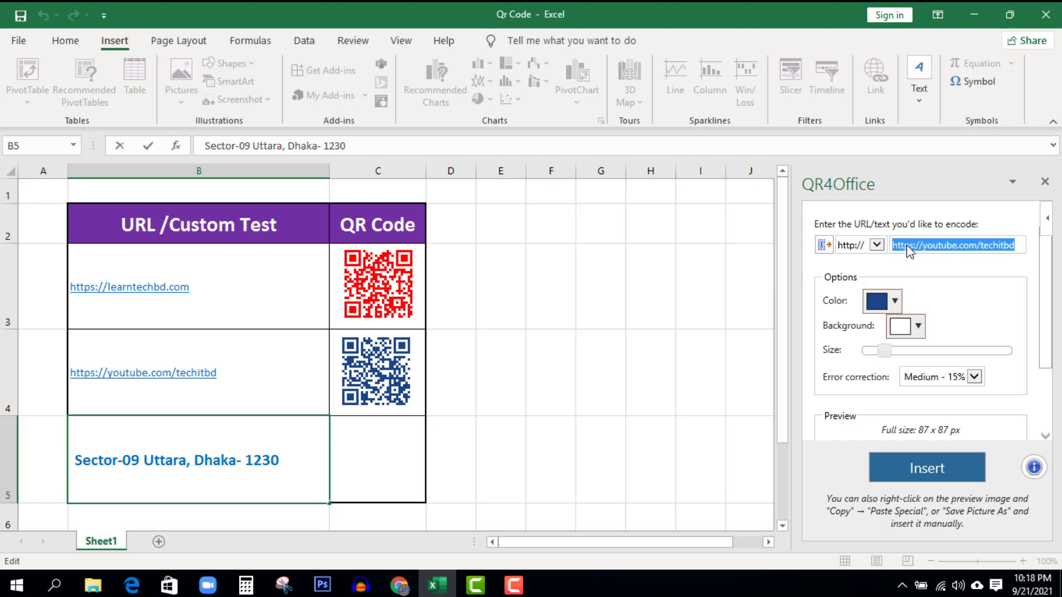
{"action": "right_click", "coordinate": [908, 245]}
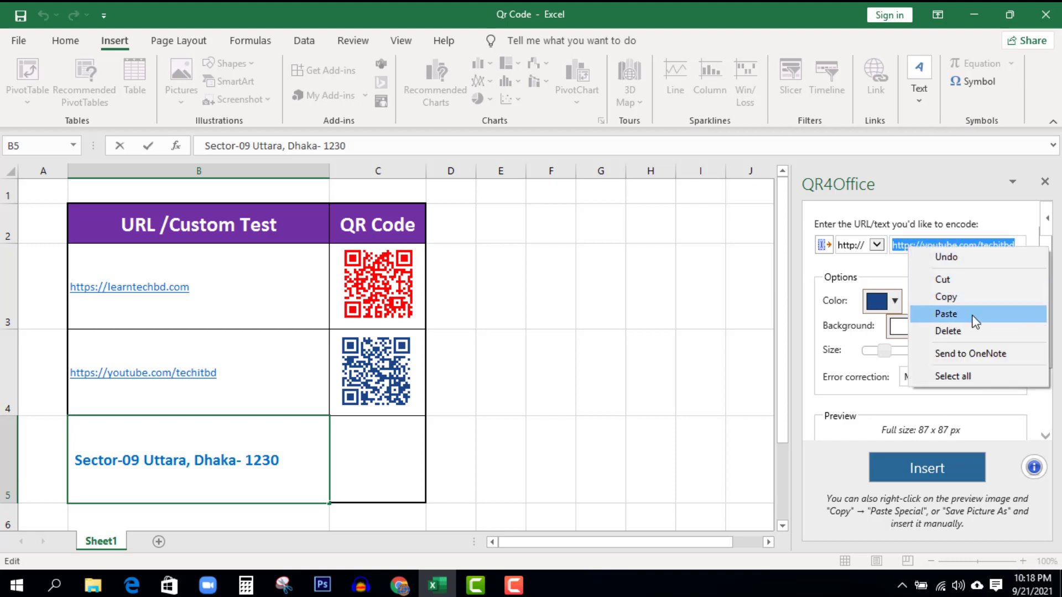
{"action": "left_click", "coordinate": [946, 314]}
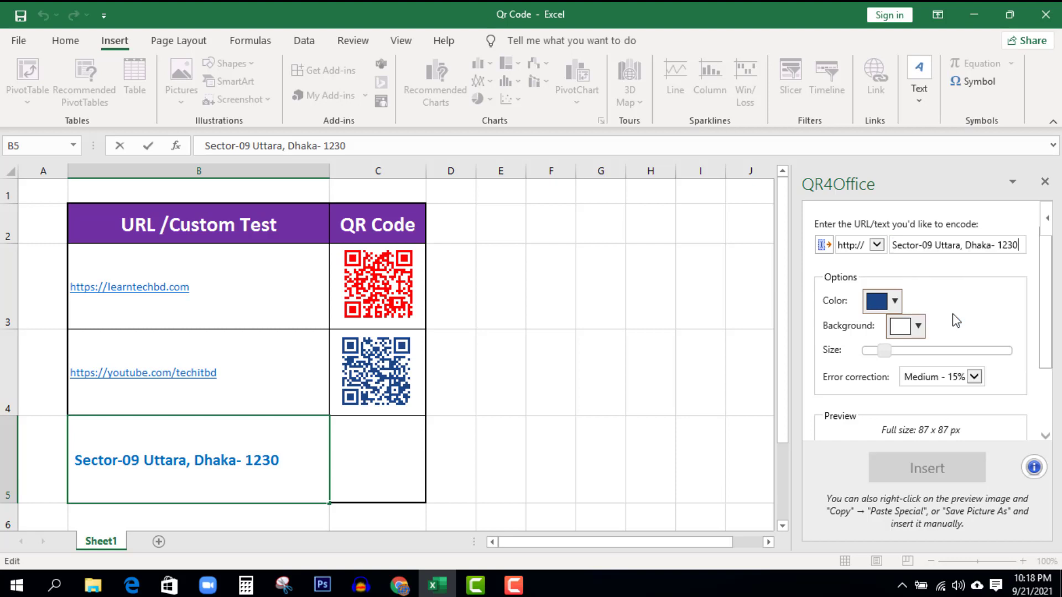
{"action": "left_click", "coordinate": [878, 246]}
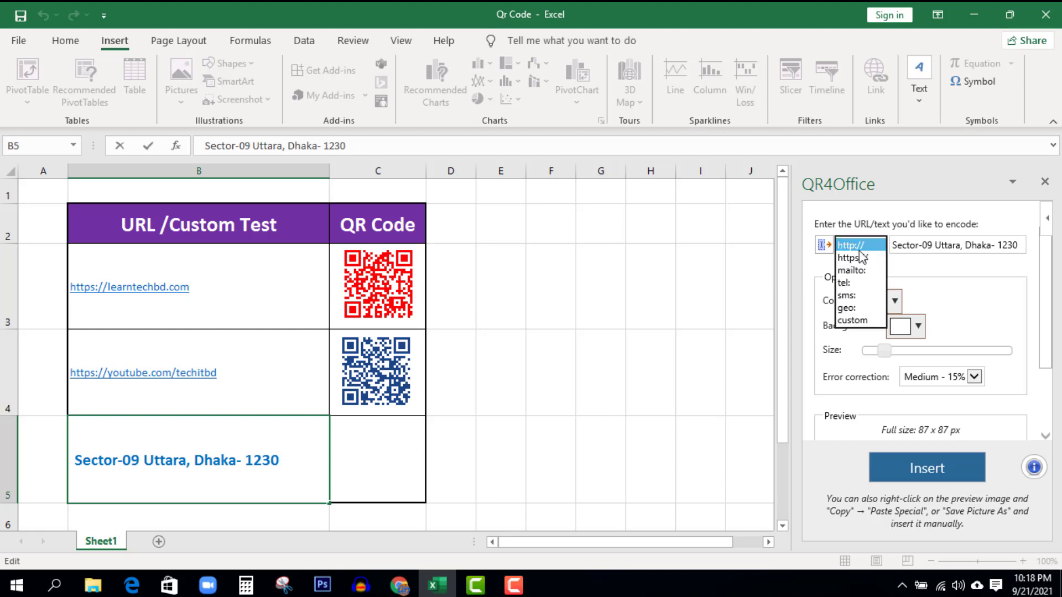
{"action": "left_click", "coordinate": [857, 320]}
{"action": "scroll", "coordinate": [1049, 344], "scroll_direction": "down", "scroll_amount": 2}
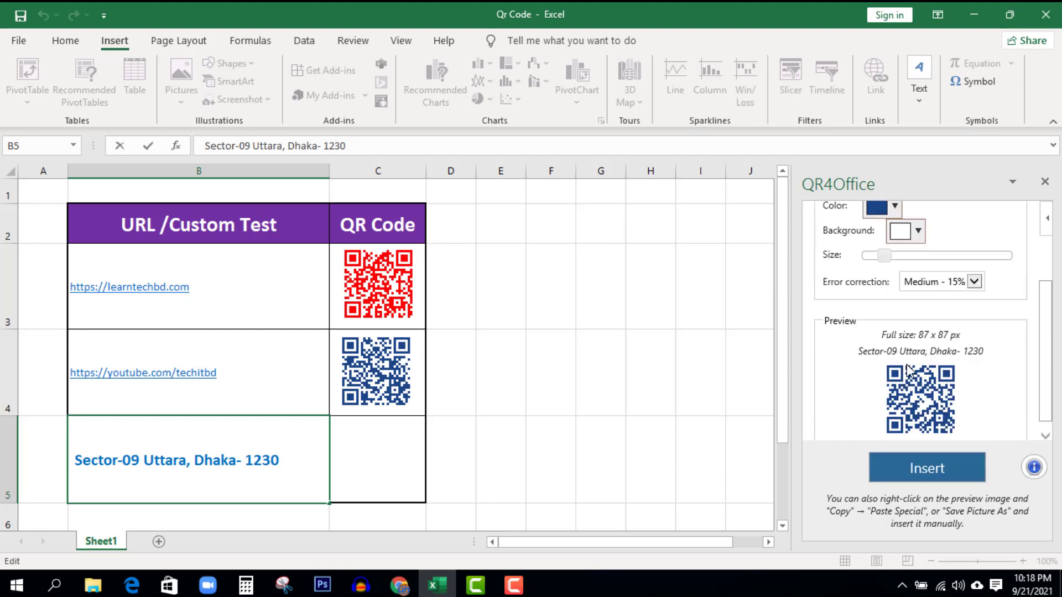
{"action": "left_click_drag", "start_coordinate": [1051, 387], "coordinate": [1056, 341]}
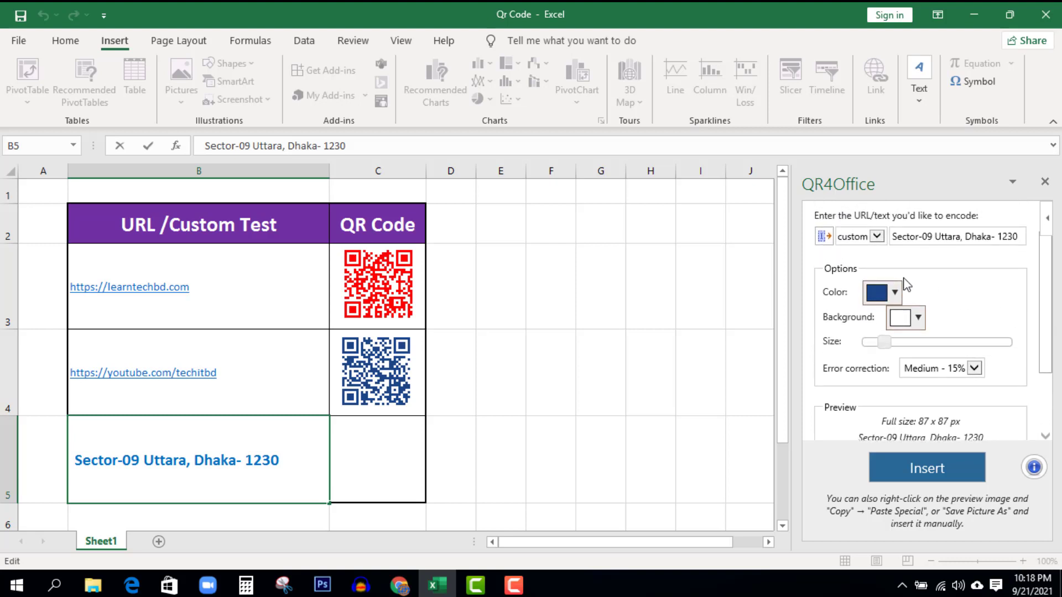
- Set the QR colour to black and insert the code into cell C5
{"action": "left_click", "coordinate": [895, 290]}
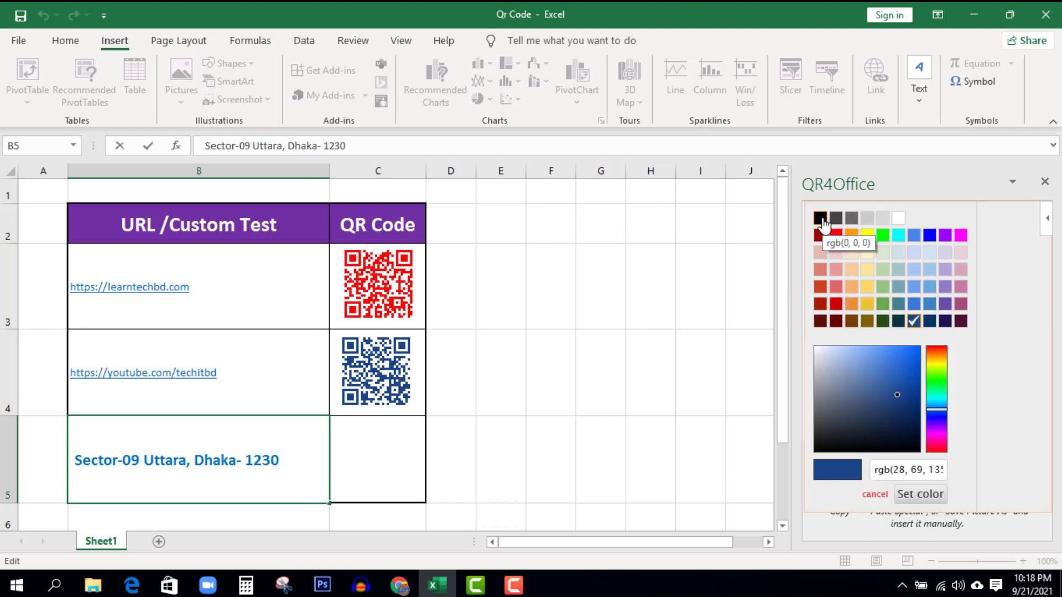
{"action": "left_click", "coordinate": [822, 221]}
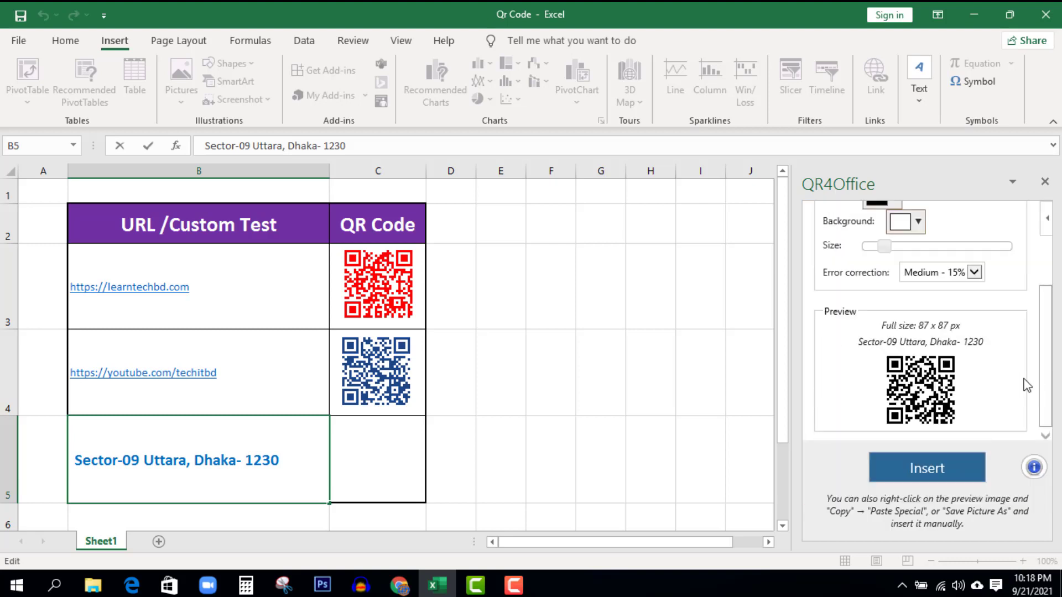
{"action": "left_click", "coordinate": [367, 459]}
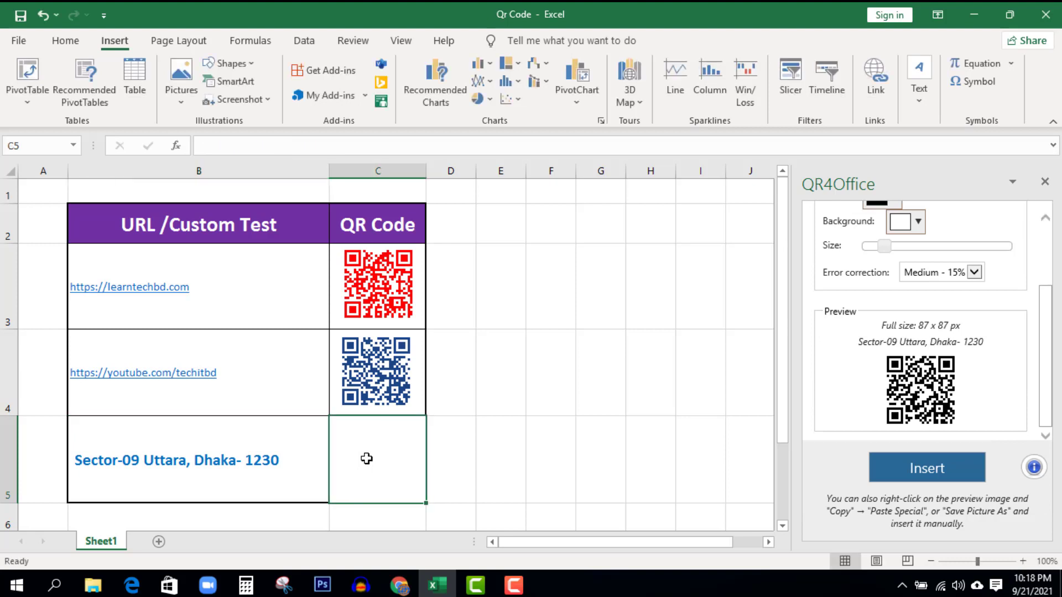
{"action": "left_click", "coordinate": [931, 475]}
{"action": "left_click", "coordinate": [500, 476]}
{"action": "left_click", "coordinate": [558, 487]}
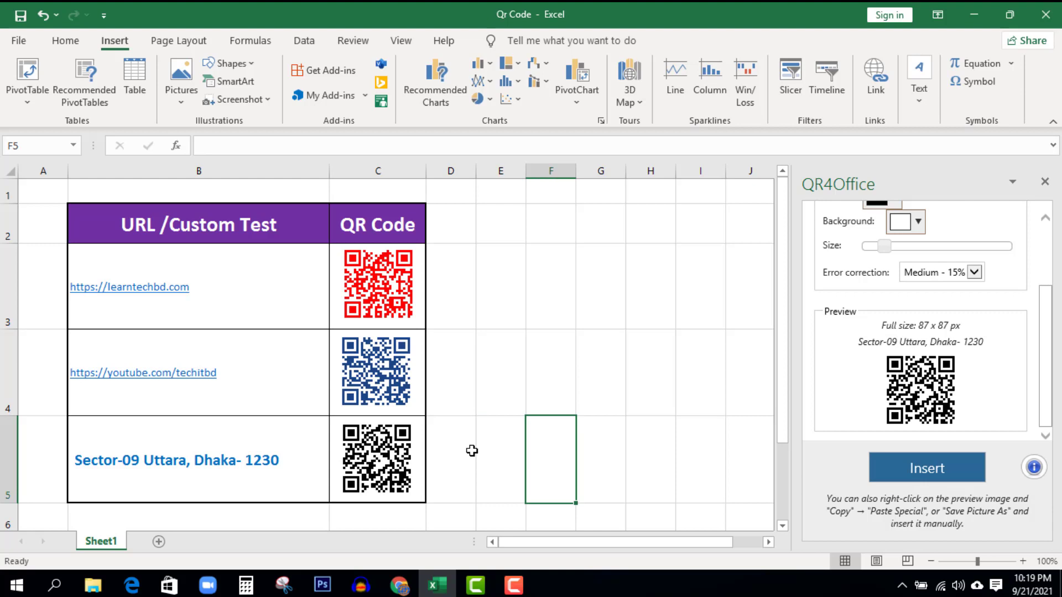
{"action": "left_click", "coordinate": [501, 444]}
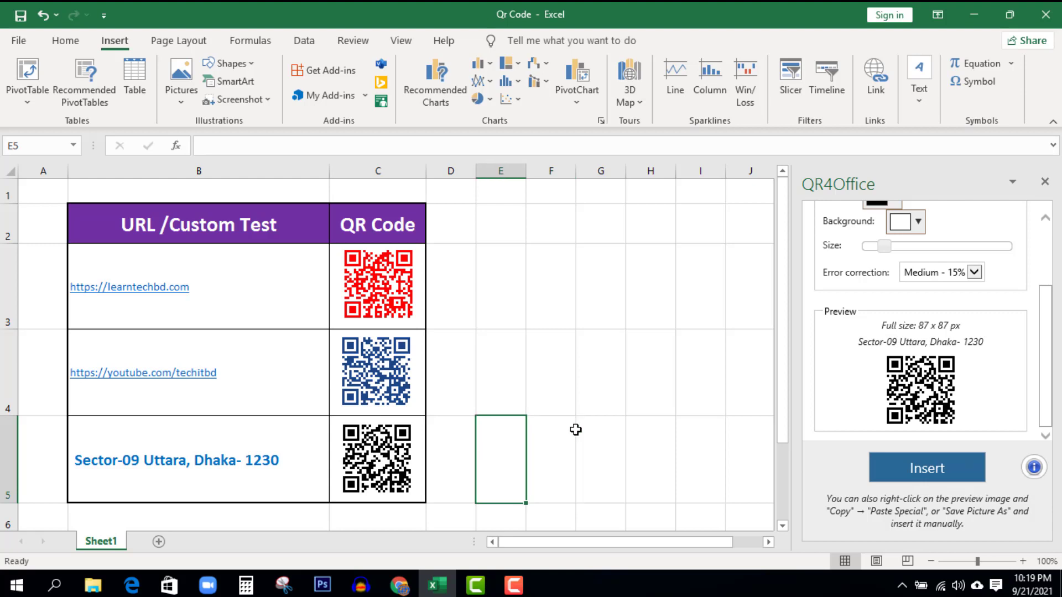